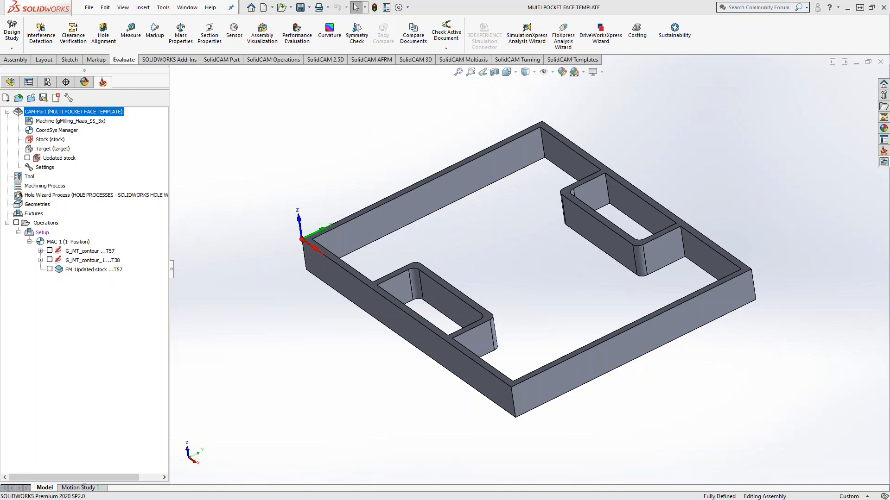
Examine the geometry, tool, feed data, coolant and level settings of the FM_Updated stock face milling operation and exit without saving.
left_click(71, 271)
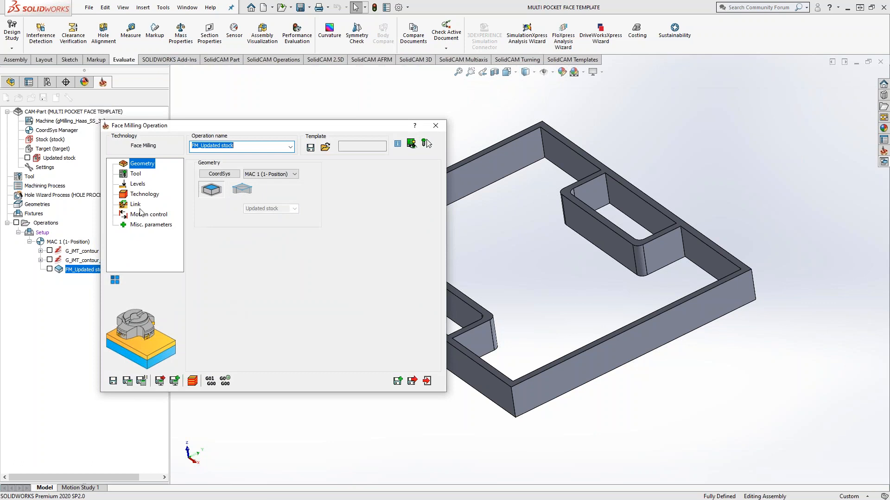
left_click(242, 190)
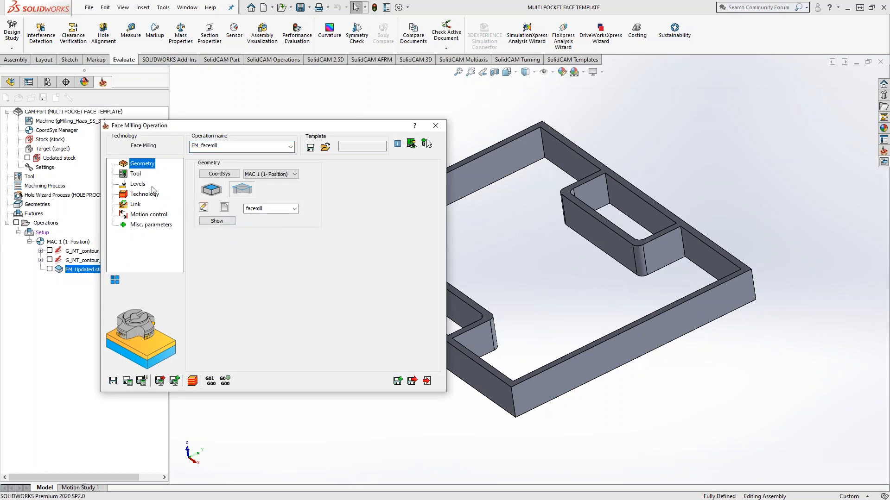
left_click(207, 193)
left_click(130, 175)
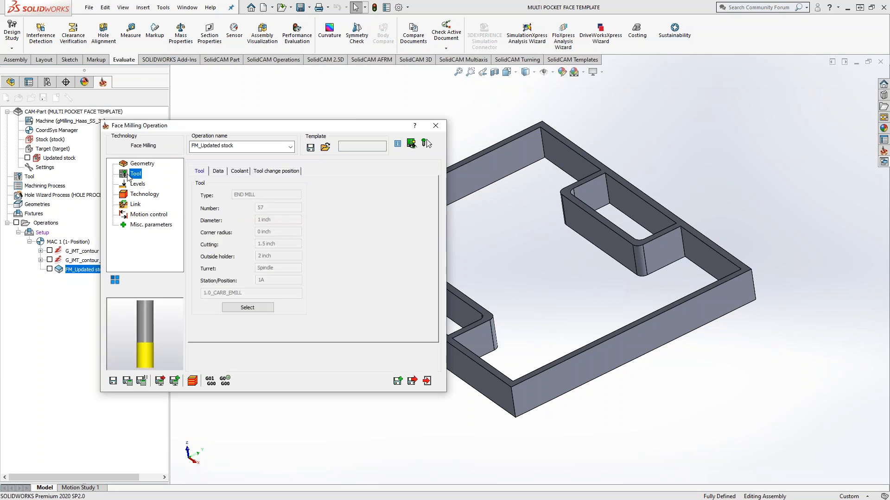
left_click(217, 171)
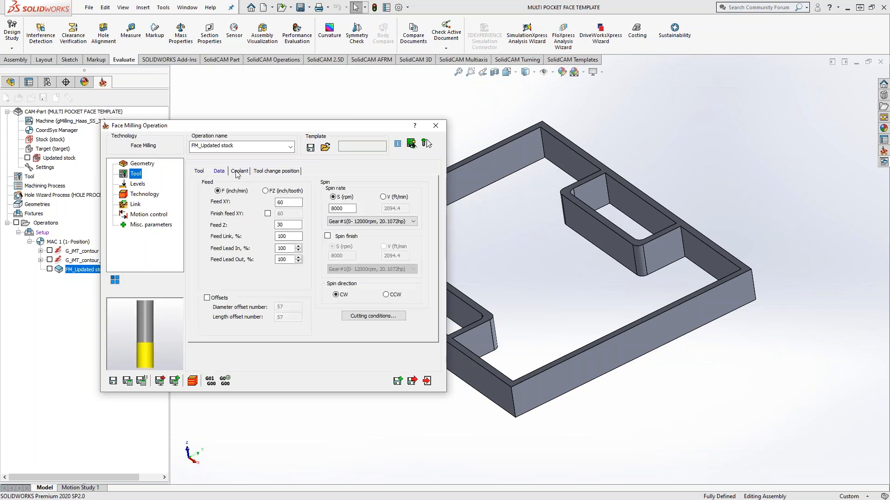
left_click(241, 172)
left_click(136, 184)
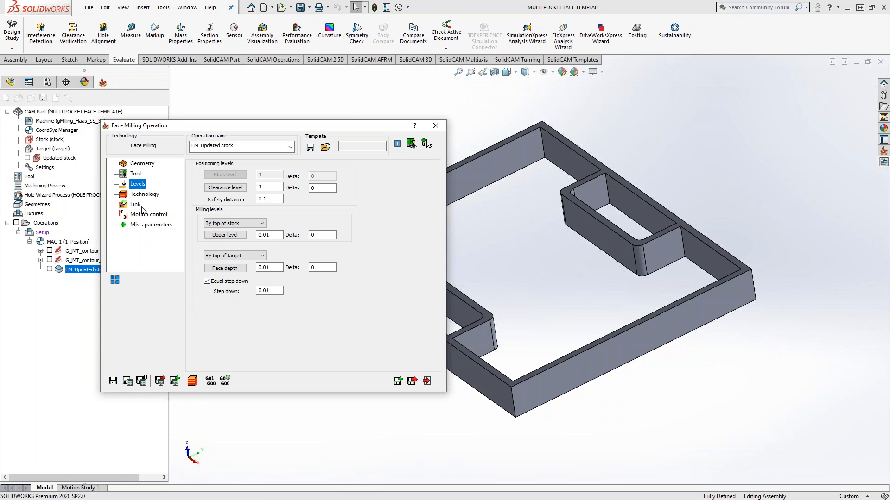
left_click(434, 128)
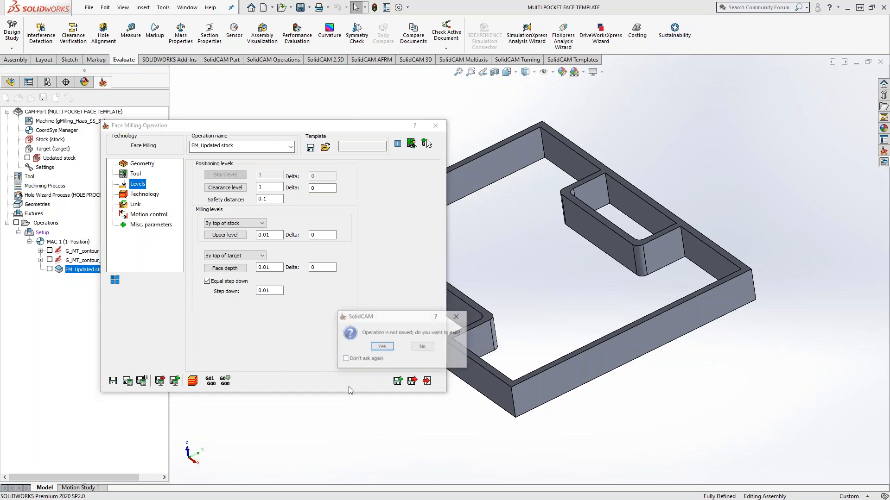
left_click(381, 348)
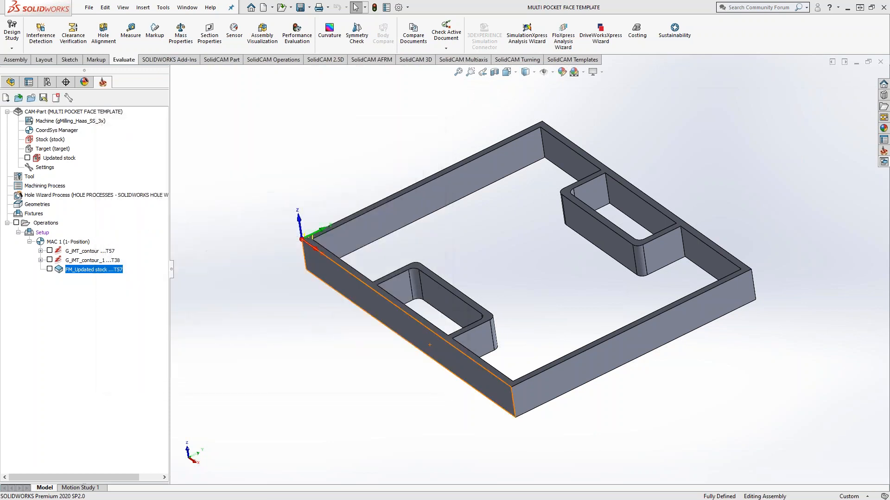
Inspect the operations stored in the SC Live 050720 process template without adding them to the part.
right_click(99, 270)
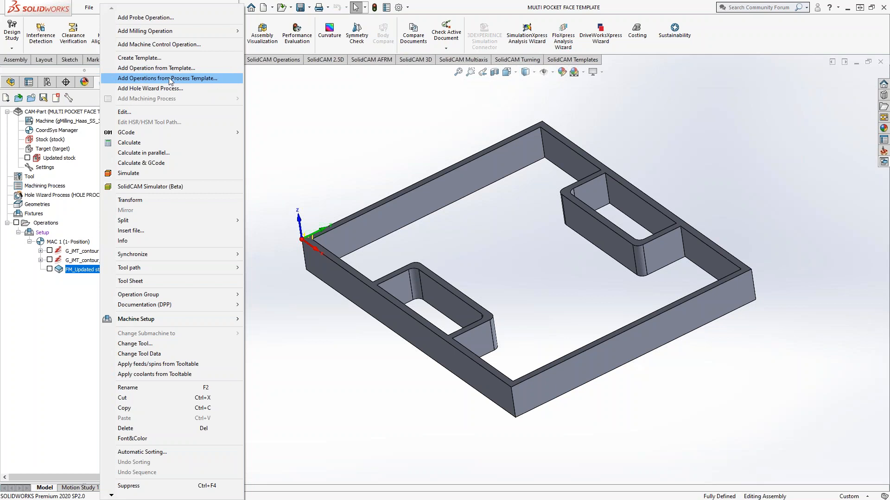
left_click(171, 80)
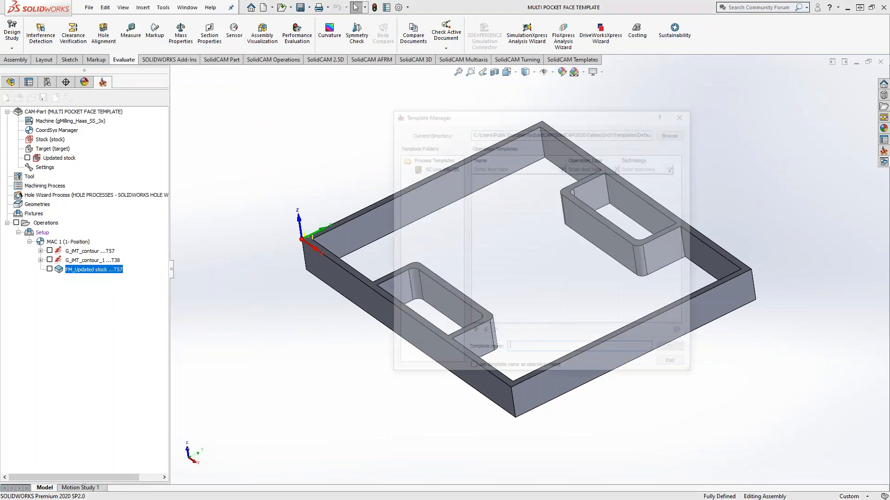
left_click(435, 168)
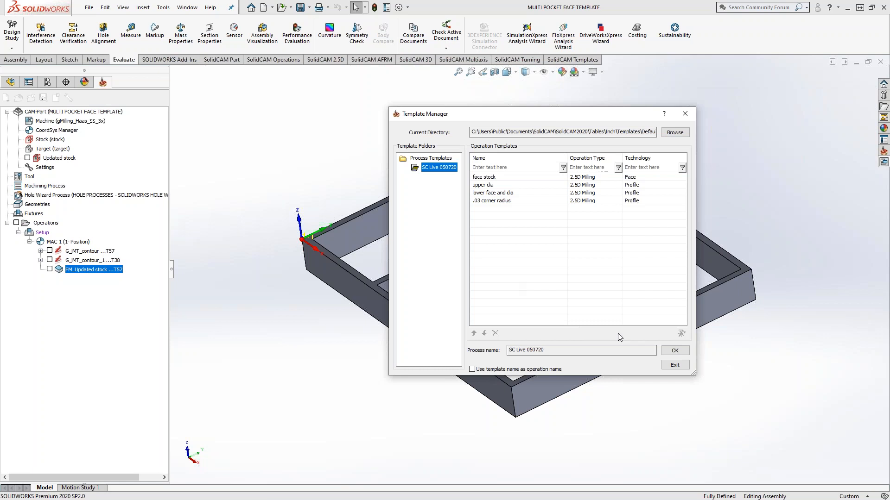
left_click(674, 365)
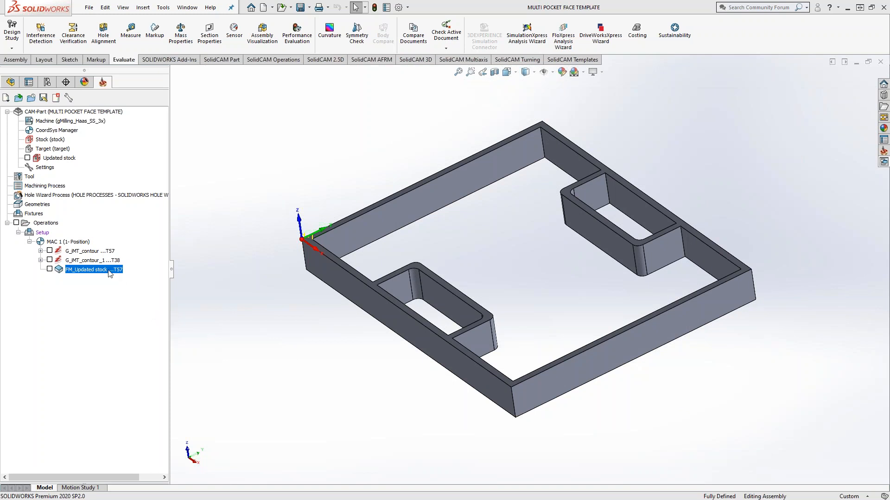
Display and hide the tool paths of the two contour operations G_iMT_contour and G_iMT_contour_1 one at a time.
left_click(50, 251)
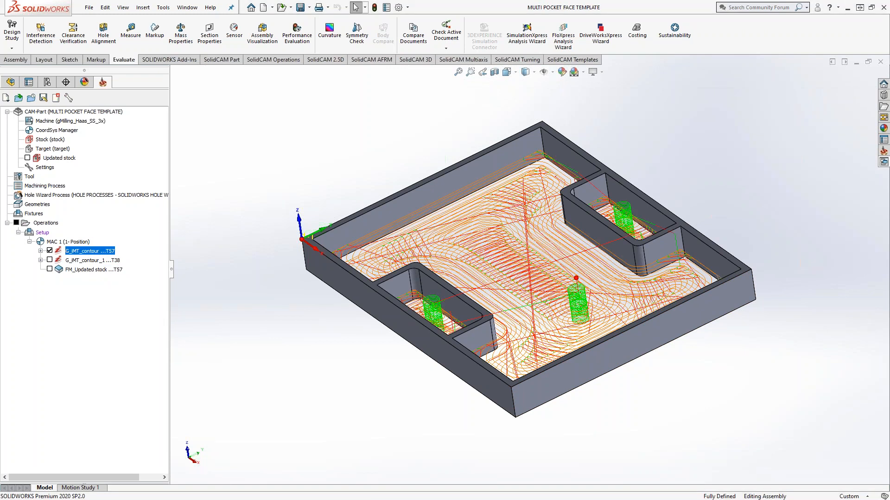
left_click(50, 251)
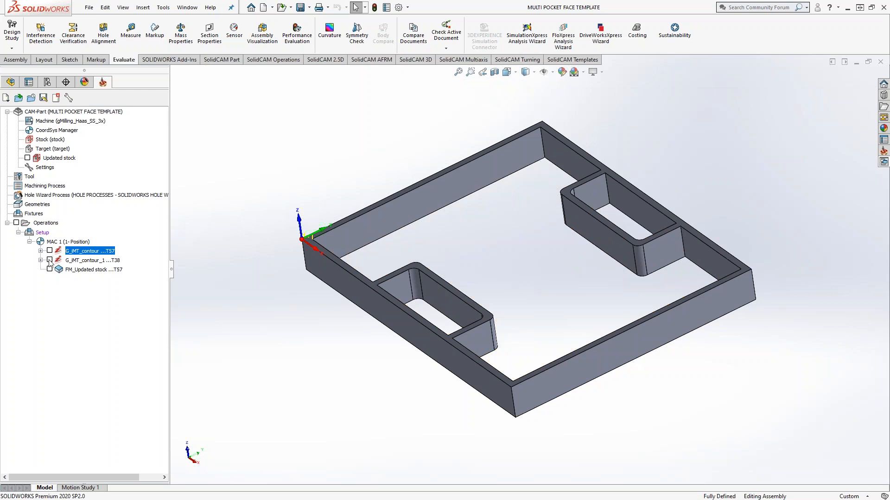
left_click(50, 261)
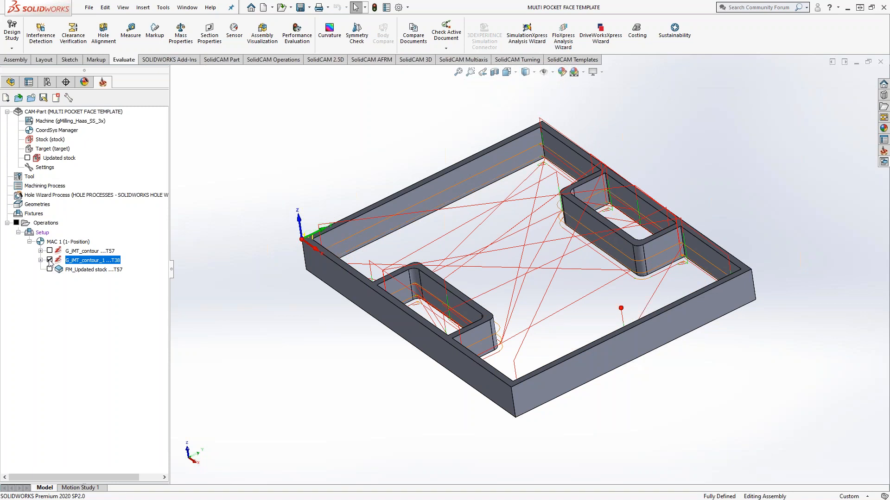
left_click(50, 260)
View the level settings of the G_iMT_contour iMachining operation and exit without saving.
left_click(90, 251)
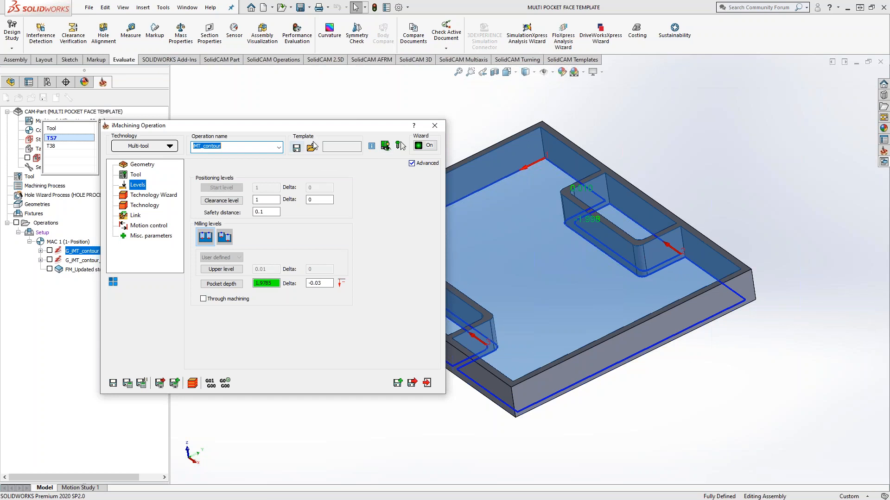
left_click(435, 126)
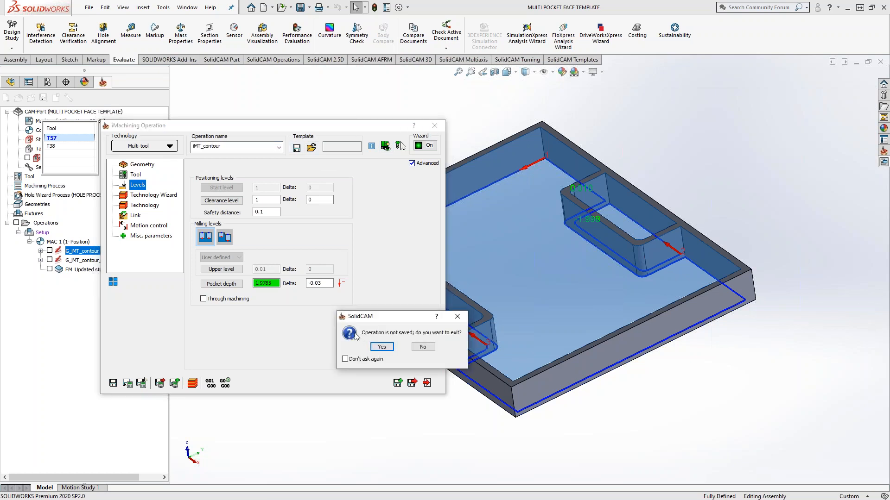
left_click(381, 347)
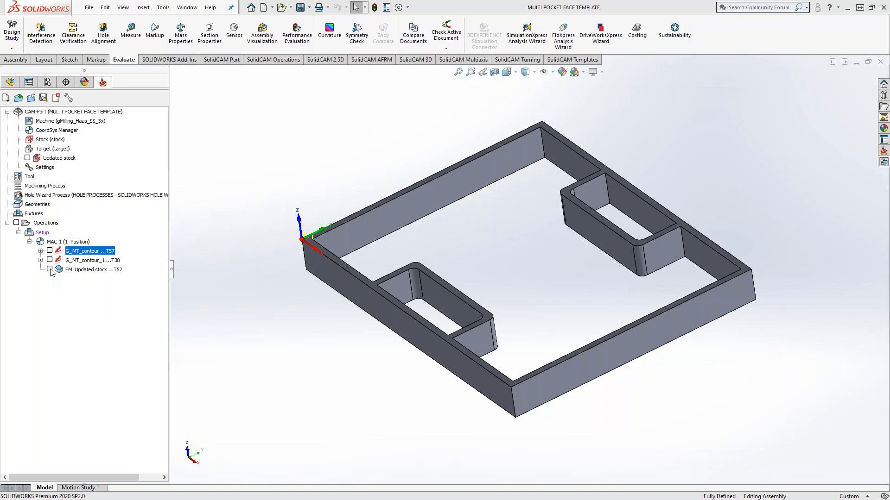
Check the geometry definition of the FM_Updated stock face milling operation and close it unchanged.
left_click(72, 271)
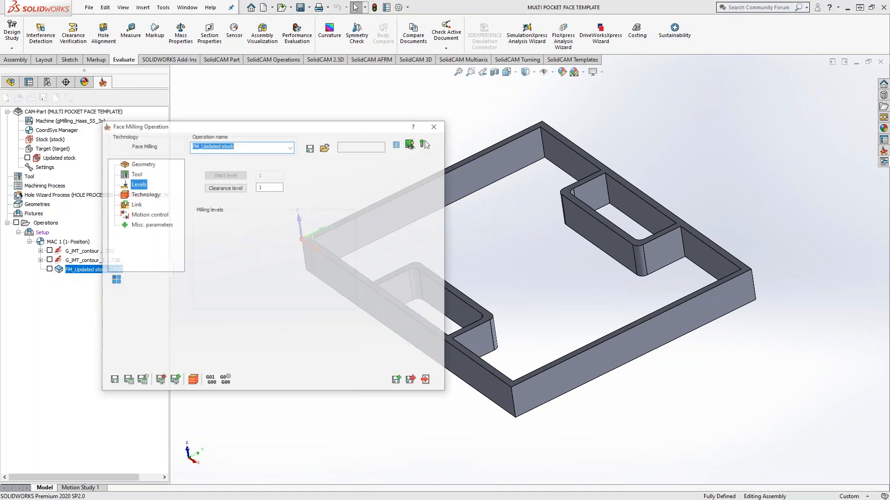
left_click(133, 166)
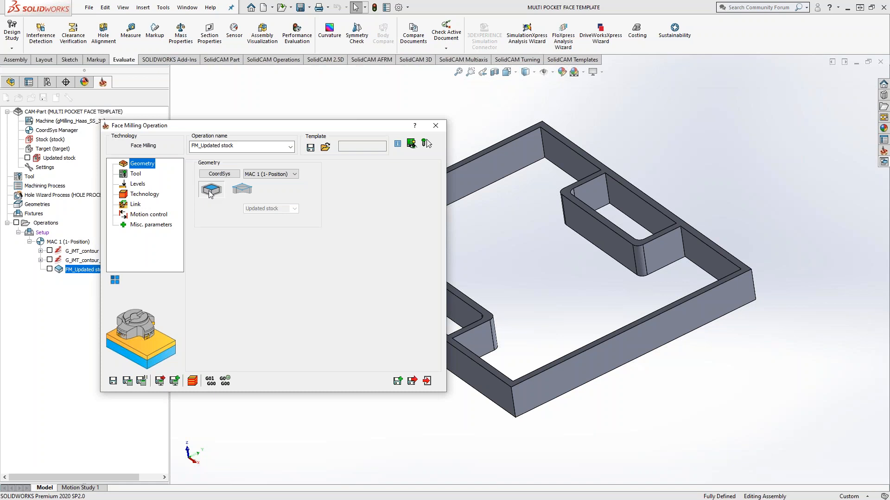
left_click(436, 125)
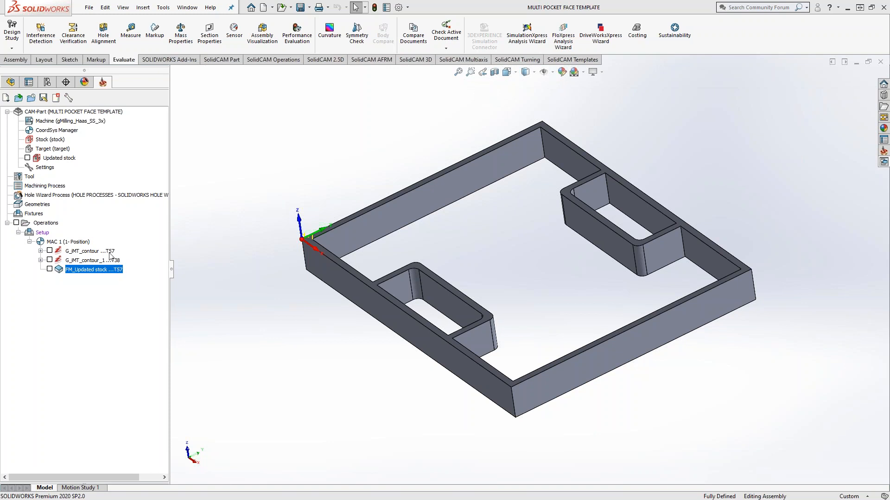
Create a process template named SC Live 052020 from the two contour operations and the face milling operation.
left_click(80, 252, "shift")
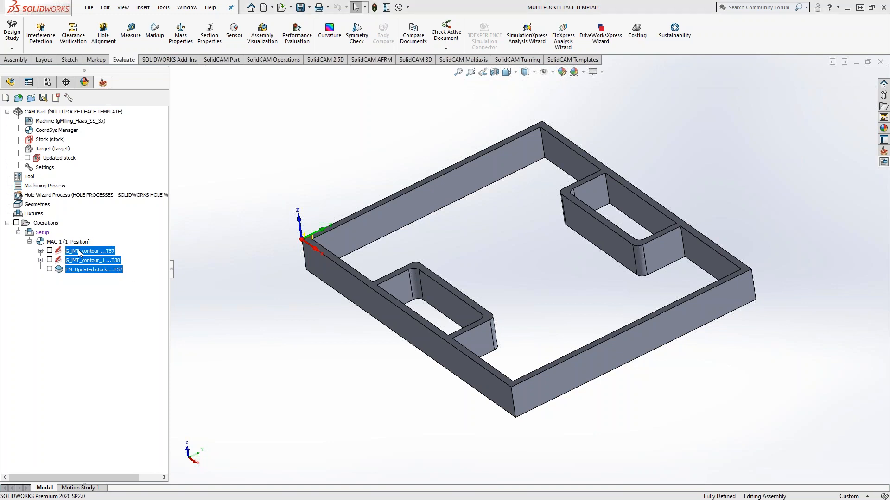
right_click(80, 253)
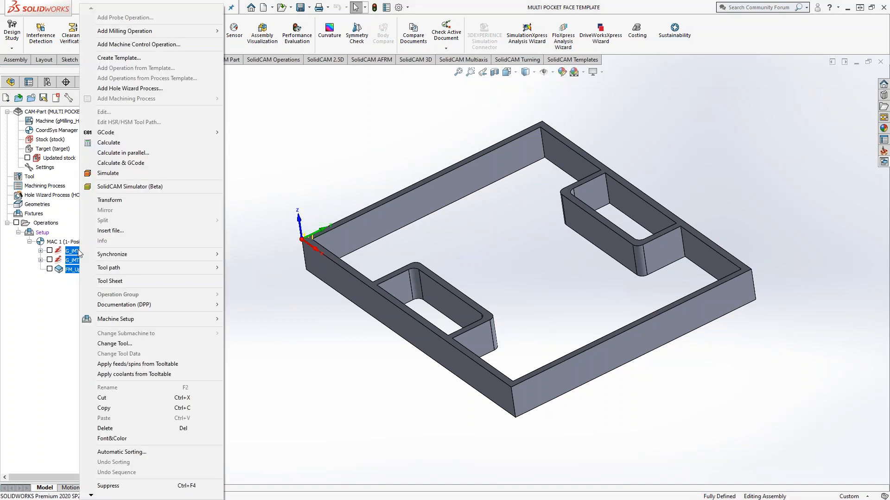
left_click(119, 58)
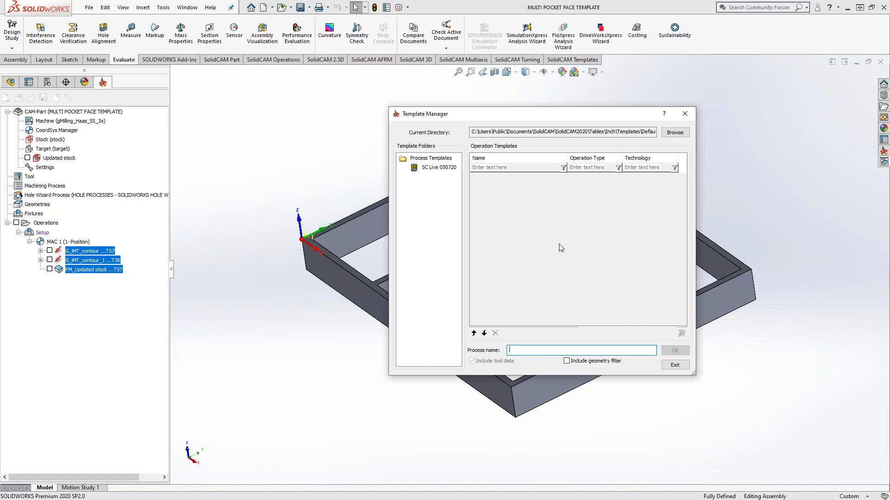
type("SC Live 05202")
key("Return")
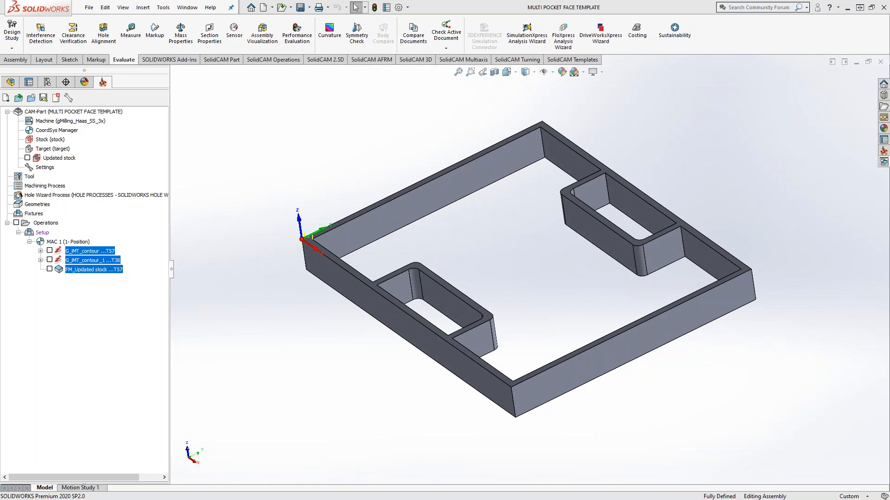
Delete the two contour operations and the face milling operation from the setup, including all dependent operations.
left_click(86, 270)
left_click(90, 251, "shift")
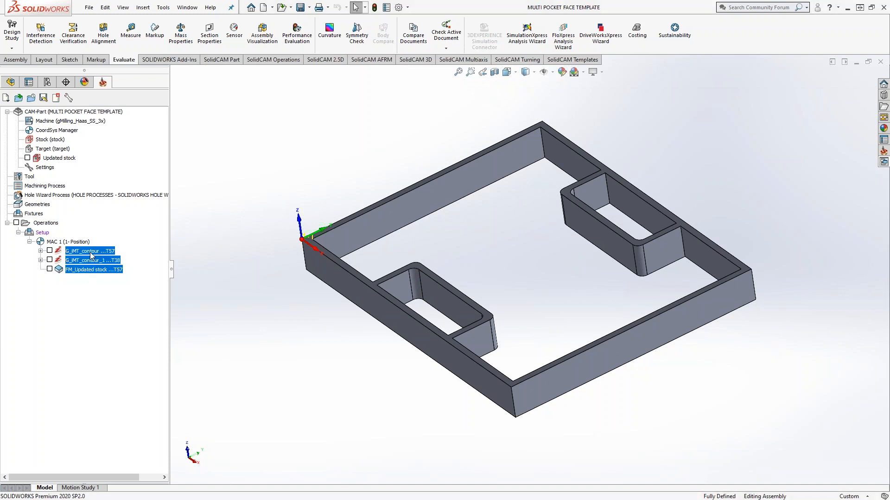
right_click(91, 253)
left_click(147, 428)
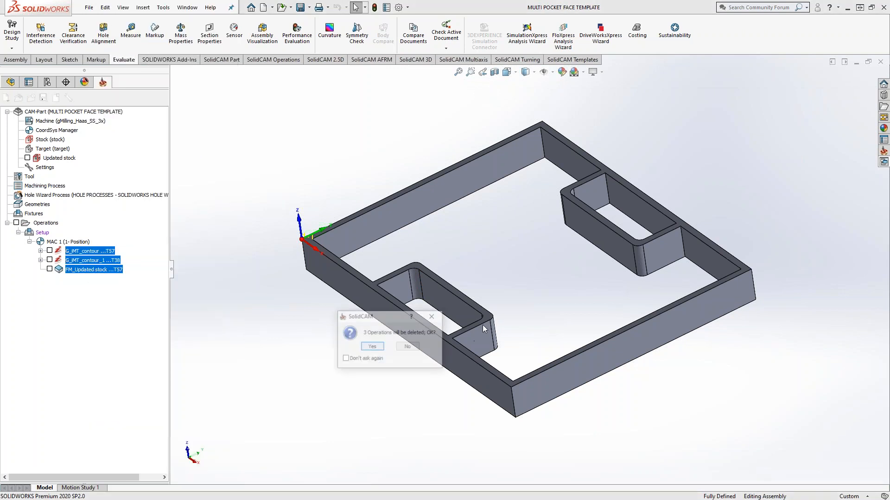
left_click(372, 347)
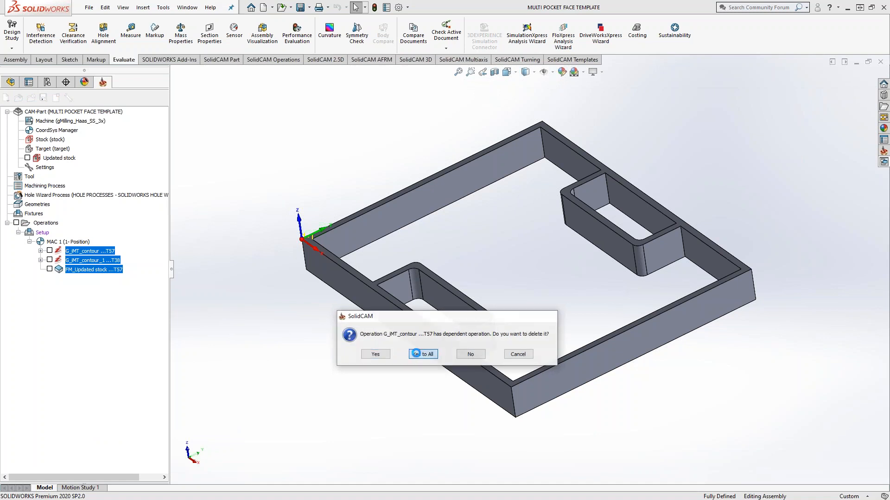
left_click(408, 355)
Delete all end mills (23, 38 and 57) from the part tool table and save the table.
left_click(30, 178)
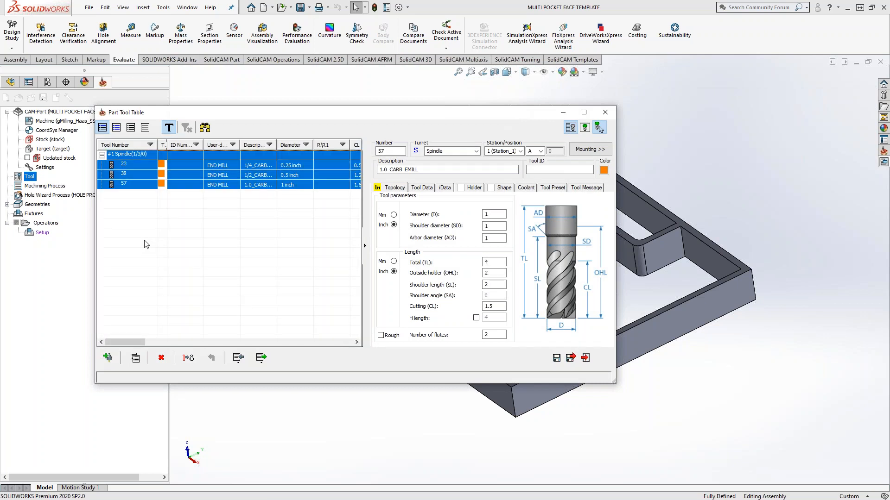
left_click(161, 358)
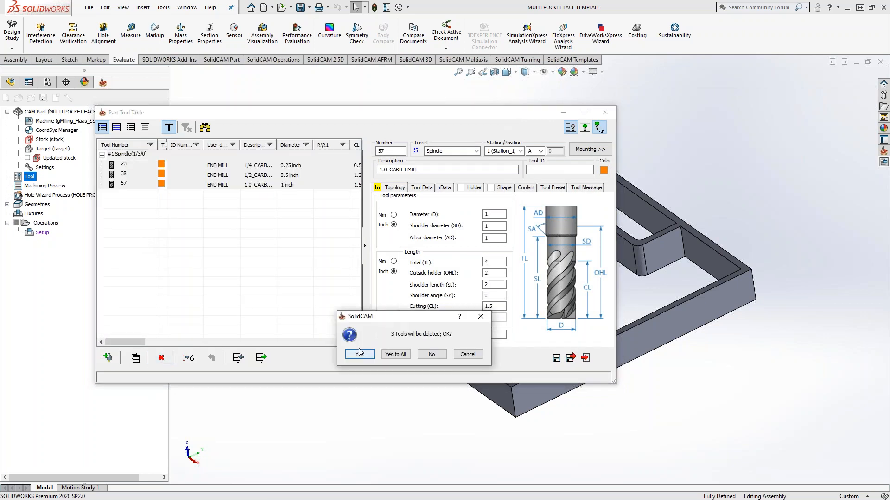
left_click(395, 354)
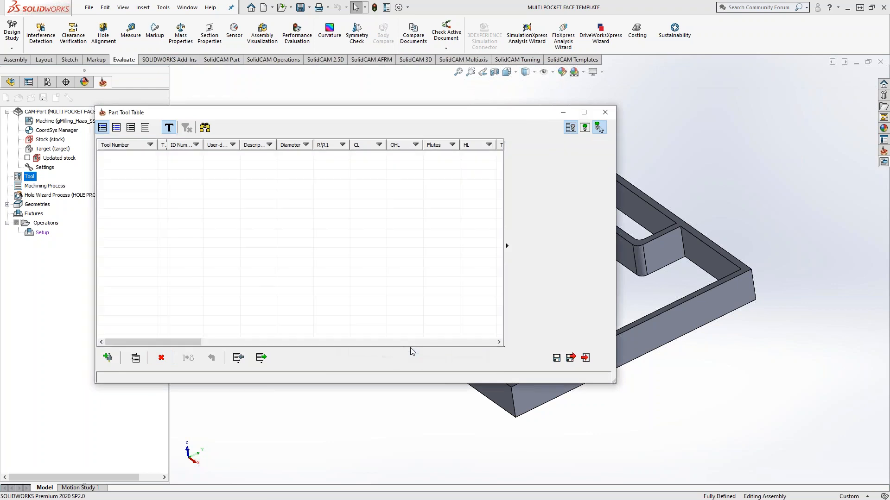
left_click(570, 358)
Run the CAM-Part cleanup with all removal options selected.
right_click(41, 112)
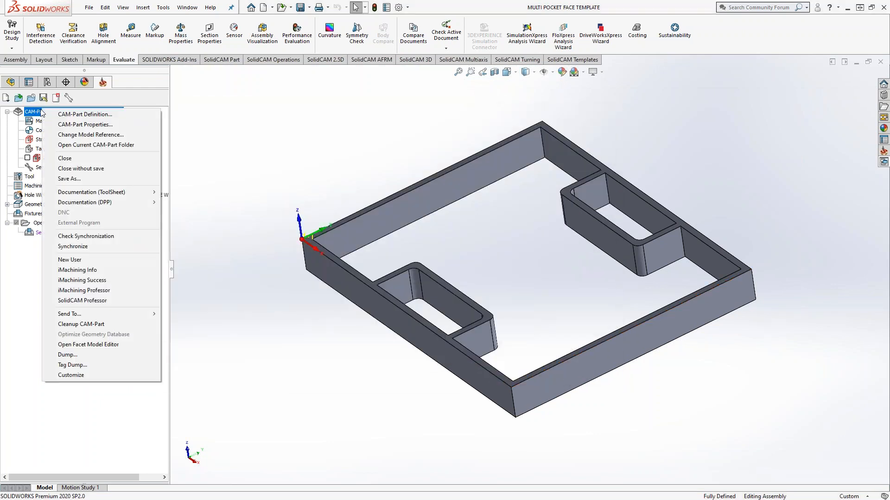
left_click(106, 323)
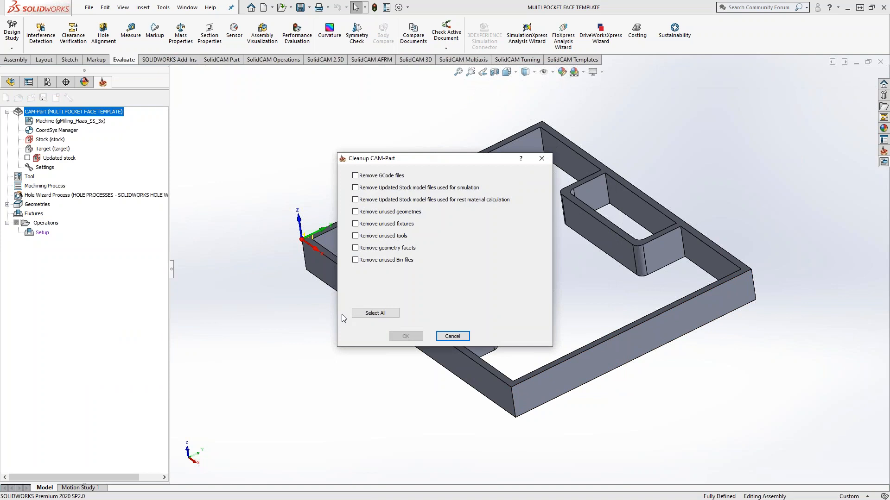
left_click(358, 313)
left_click(405, 336)
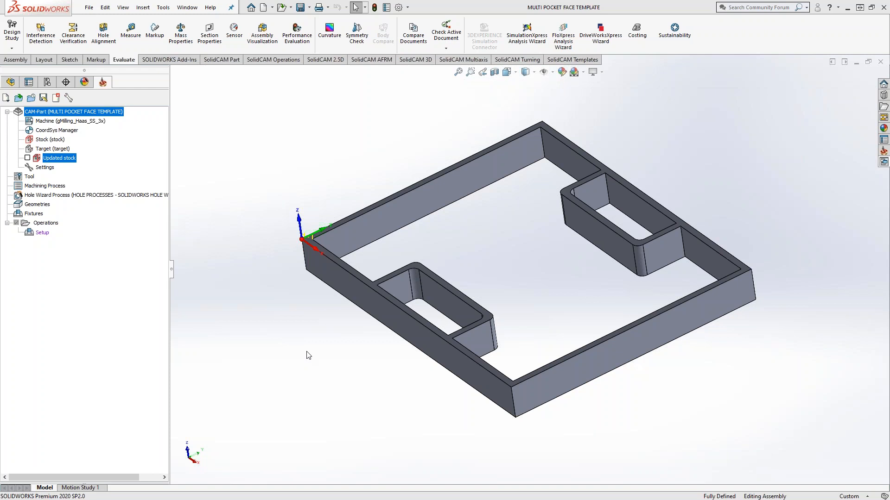
Add operations to the setup from the process template SC Live 052020, using template names as operation names and coordinate system MAC 1 (1- Position).
right_click(42, 233)
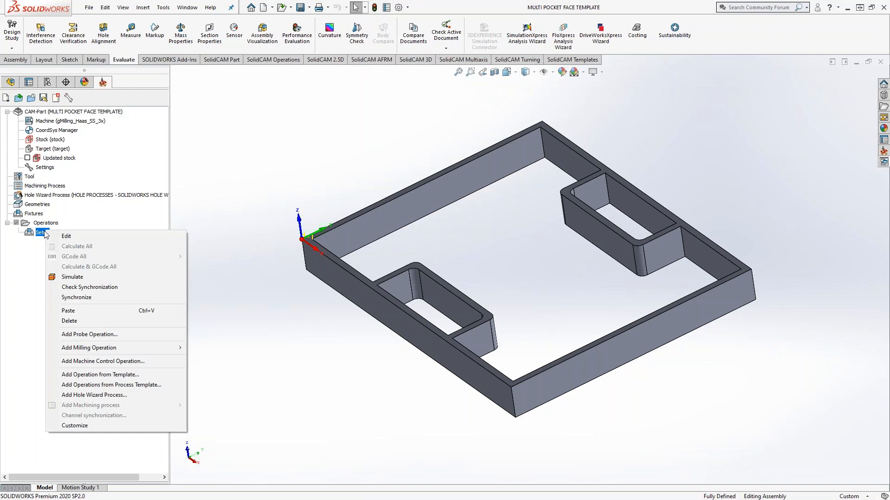
left_click(114, 387)
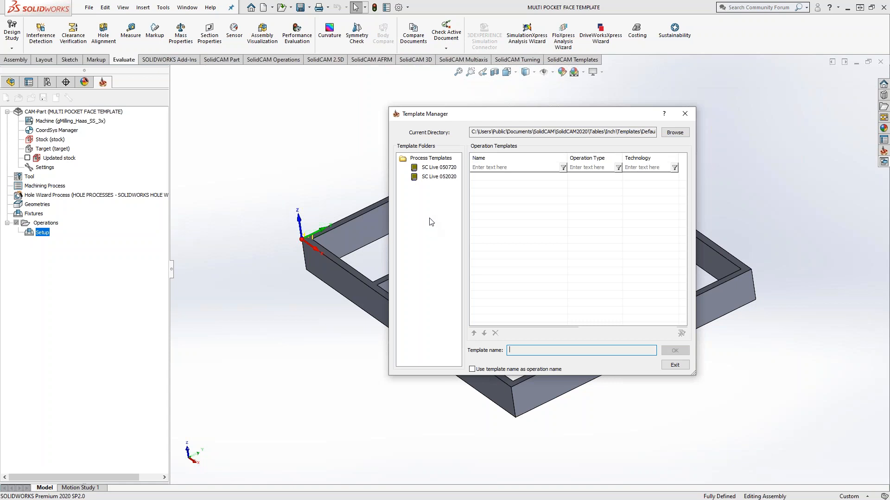
left_click(427, 177)
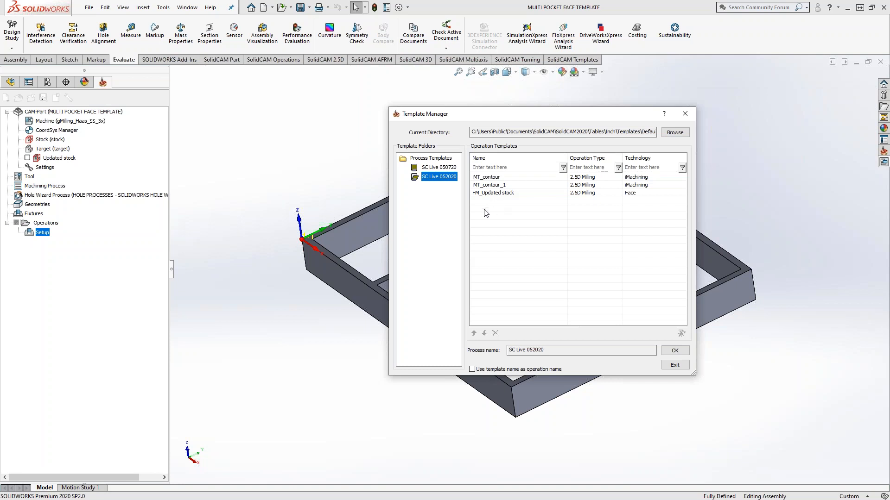
left_click(473, 369)
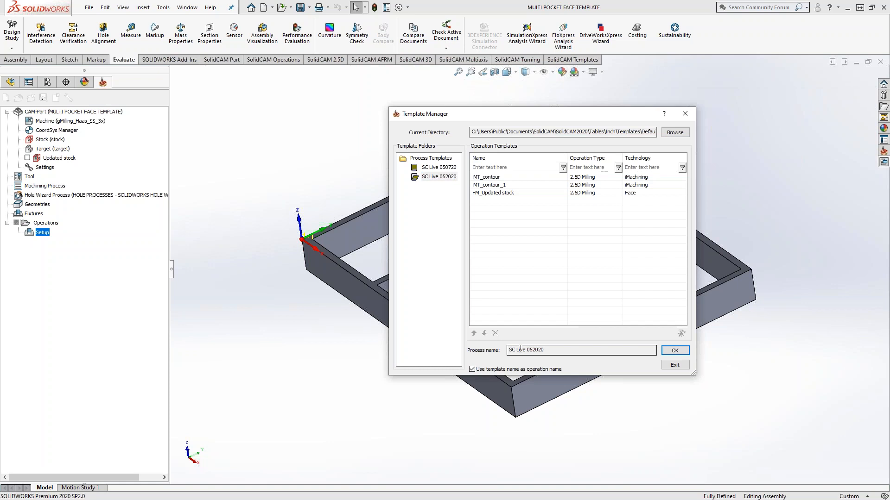
left_click(674, 351)
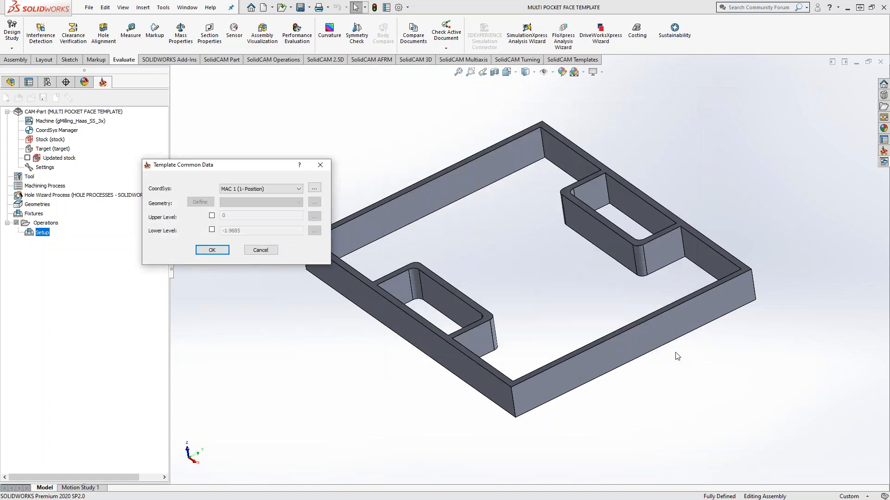
left_click_drag(252, 171, 297, 147)
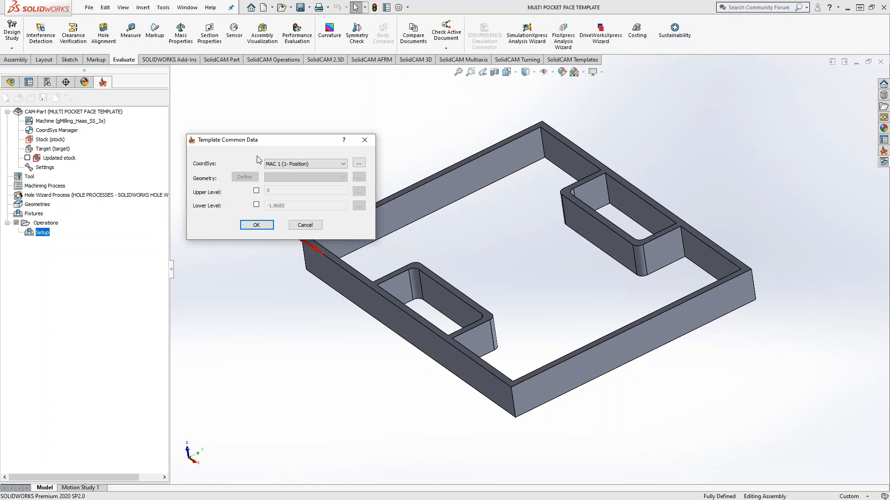
left_click(257, 225)
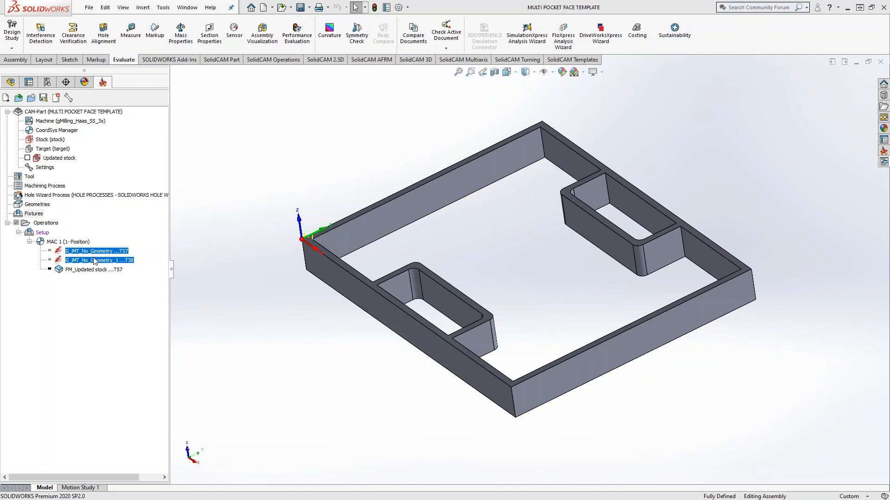
Synchronize the FM_Updated stock face milling operation.
left_click(78, 271)
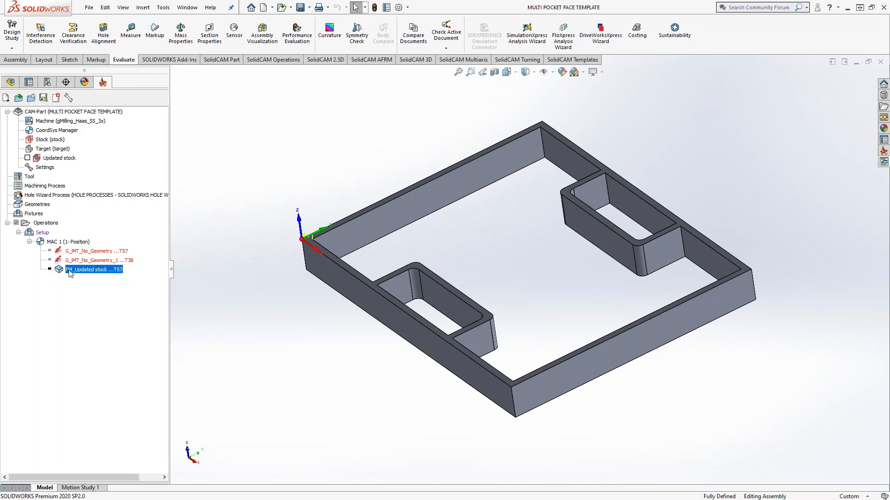
right_click(70, 272)
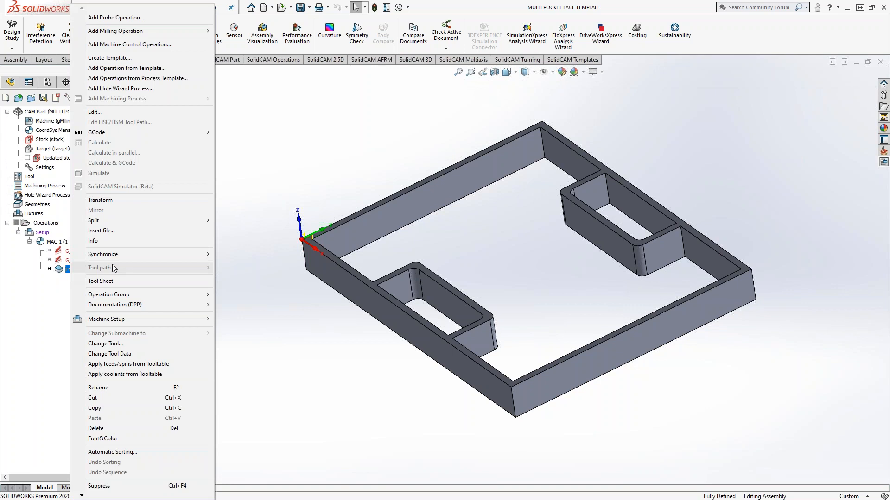
mouse_move(112, 255)
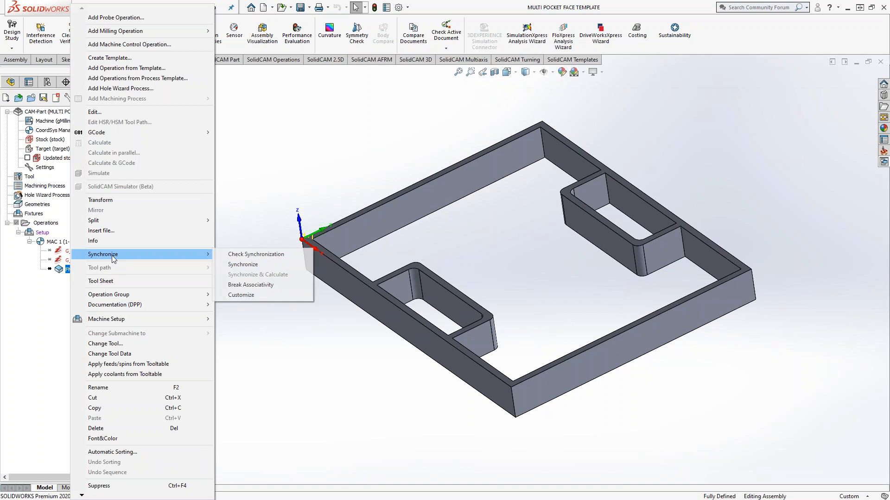
left_click(243, 264)
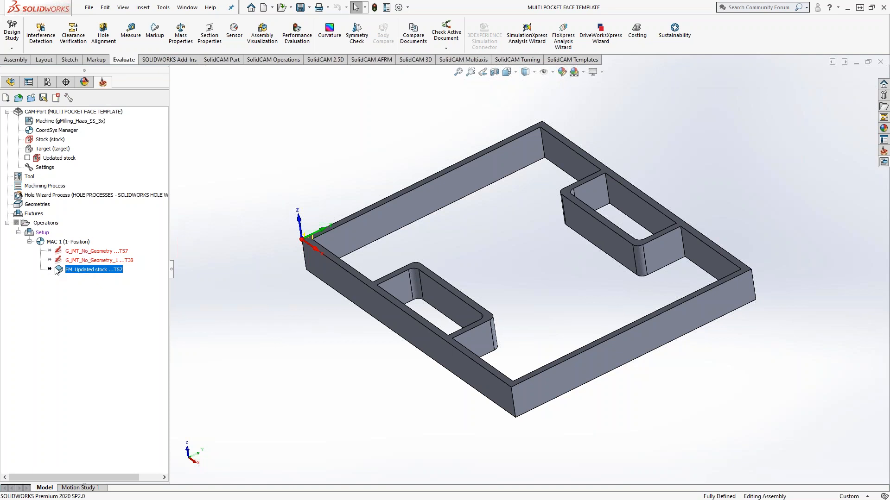
Examine the tool, levels, technology wizard and technology settings of the first iMachining operation without geometry.
left_click(95, 252)
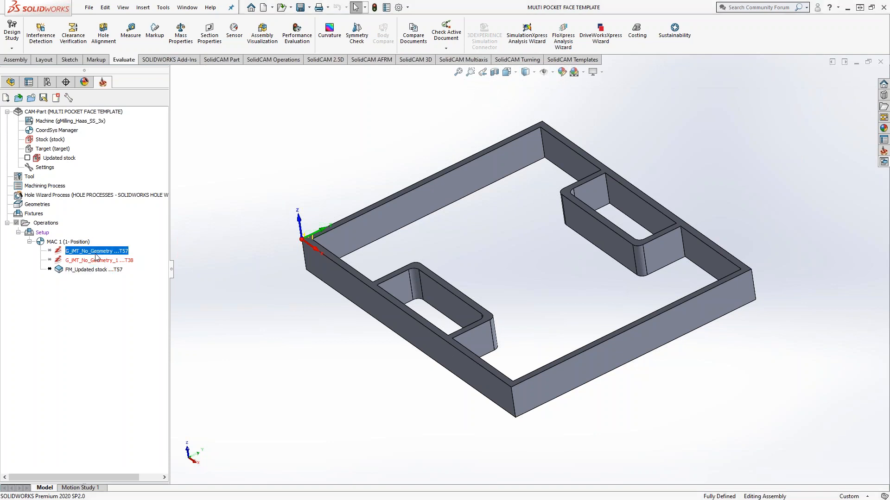
double_click(95, 254)
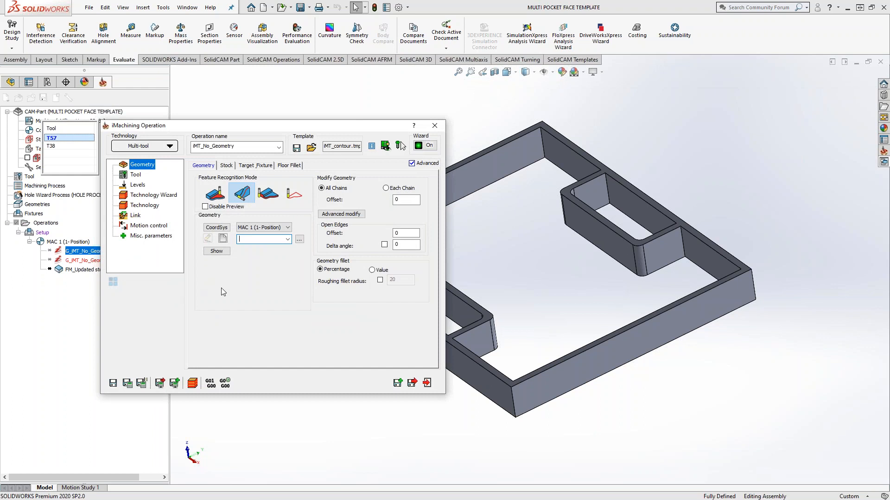
left_click(135, 176)
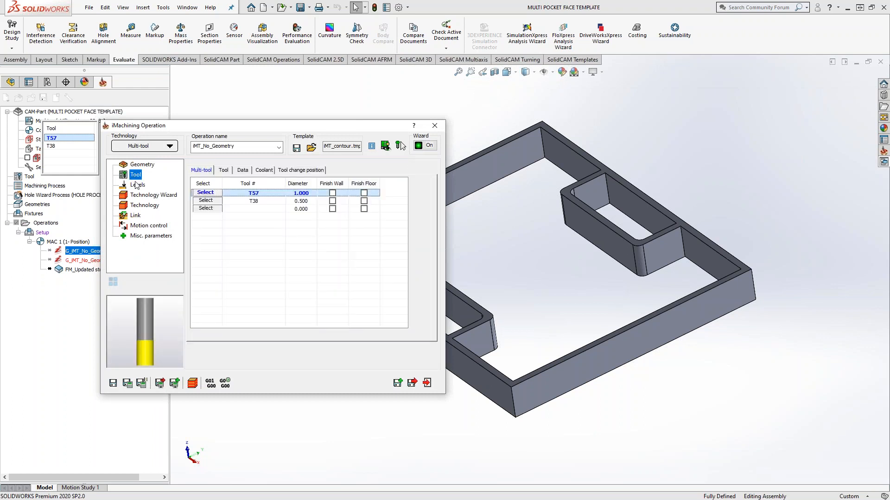
left_click(137, 184)
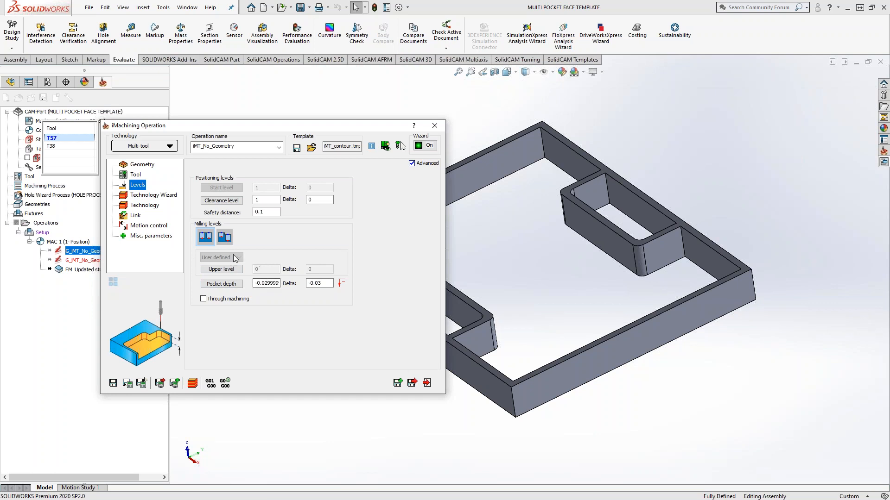
left_click(139, 195)
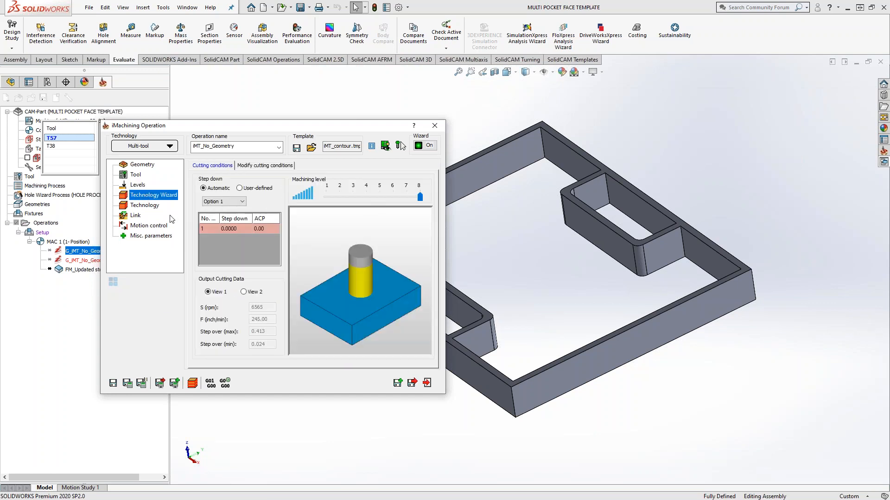
left_click(137, 207)
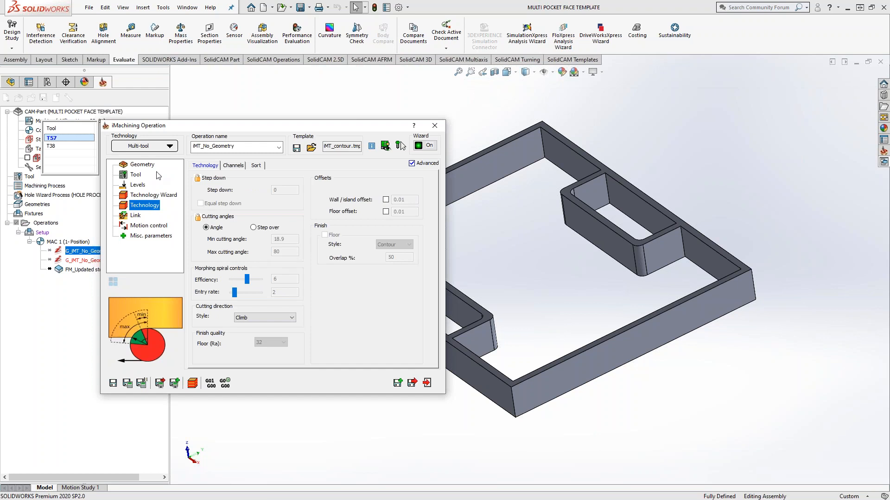
Define the operation's contour geometry from three chains: the large pocket's upper inner edge and the two small pockets' upper edges.
left_click(142, 165)
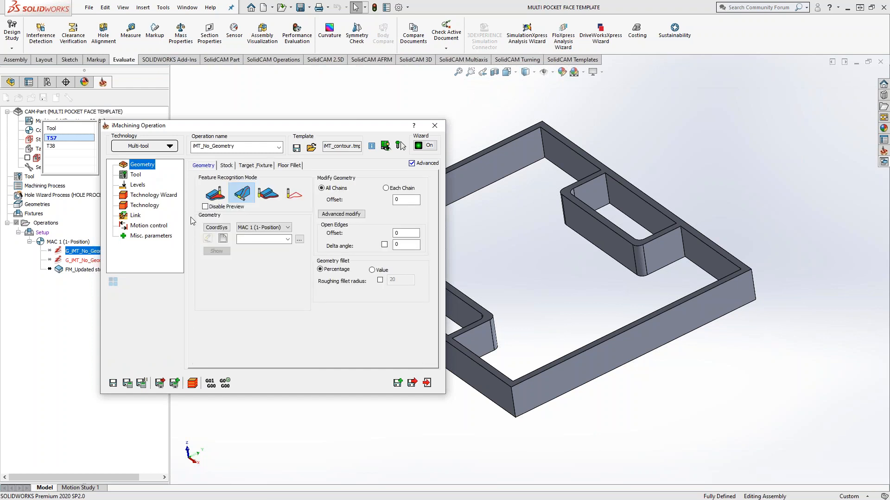
left_click(223, 239)
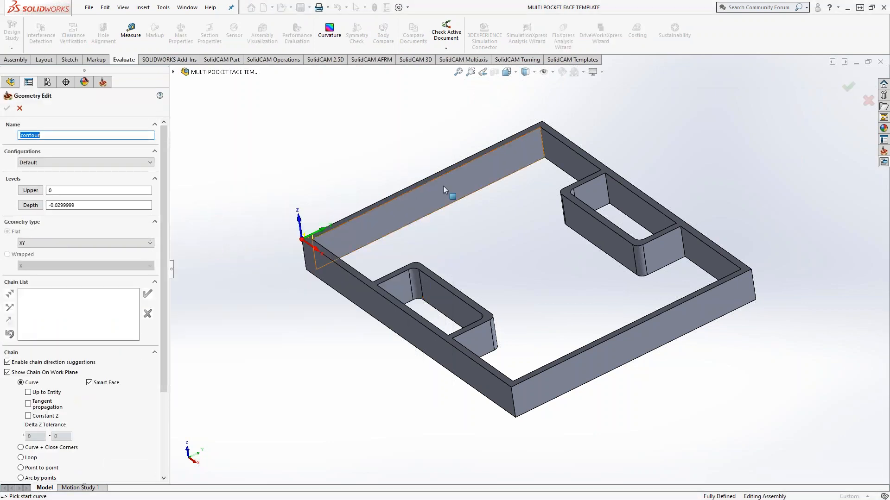
left_click(452, 172)
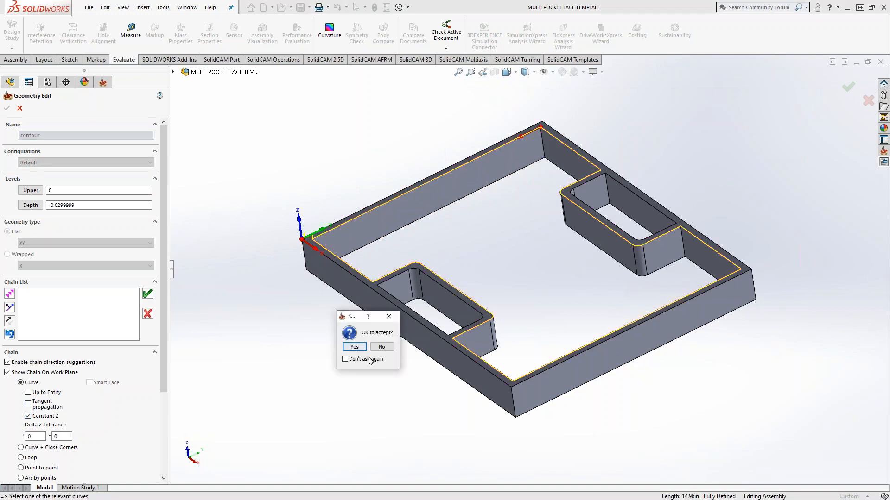
left_click(354, 347)
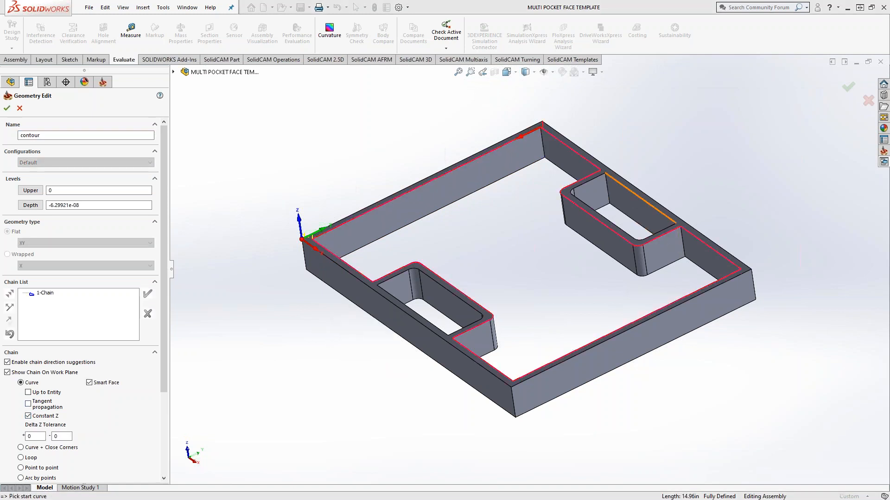
left_click(638, 199)
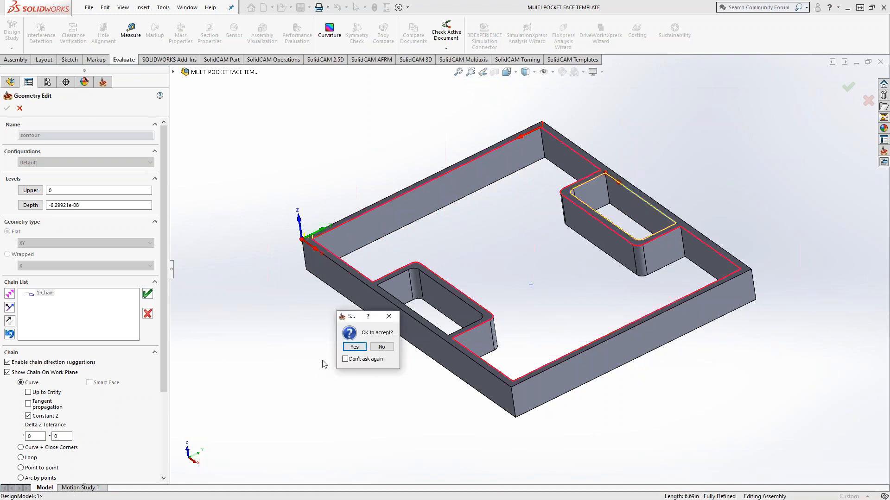
left_click(354, 347)
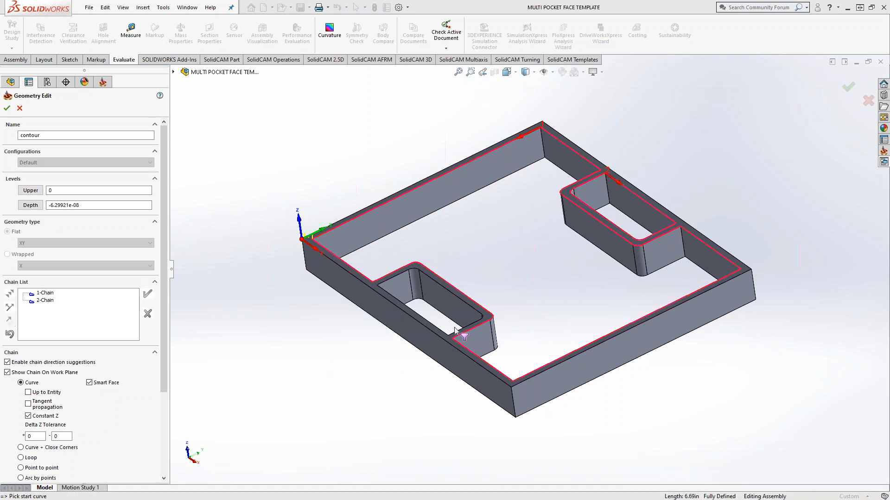
left_click(460, 301)
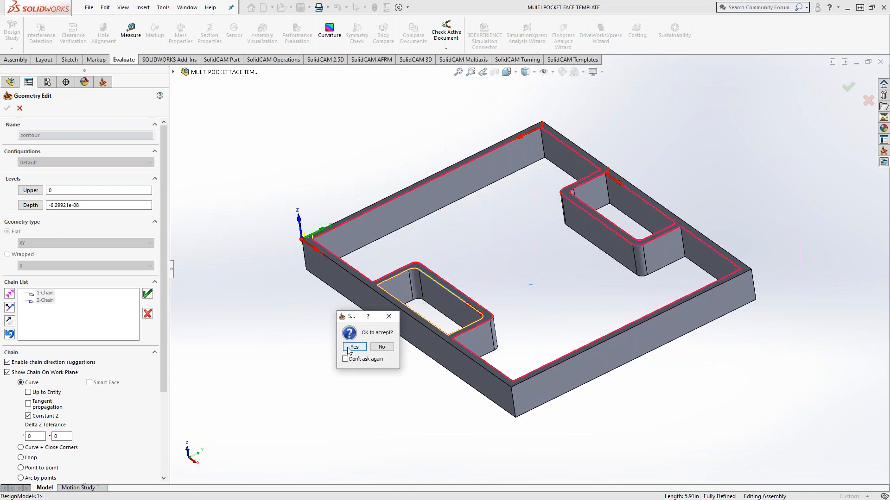
left_click(354, 347)
left_click(7, 108)
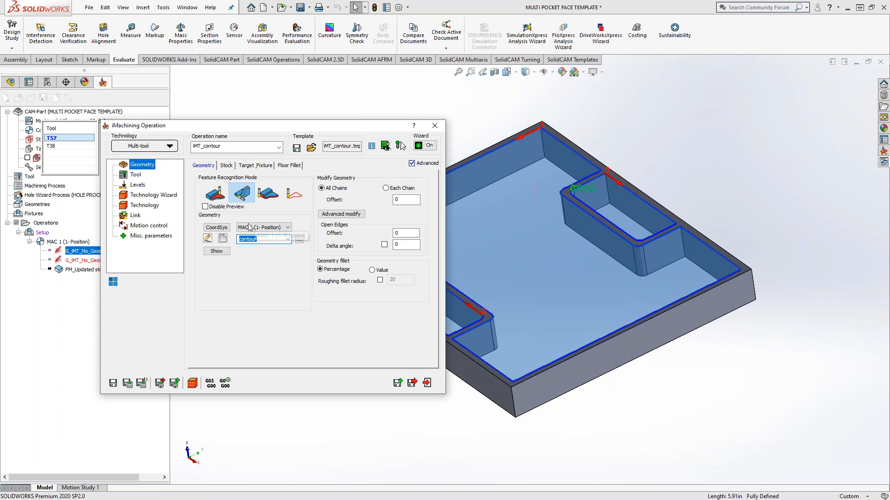
Set the pocket depth from the underside of the part, then save and calculate the iMT_contour operation and close it.
left_click(138, 184)
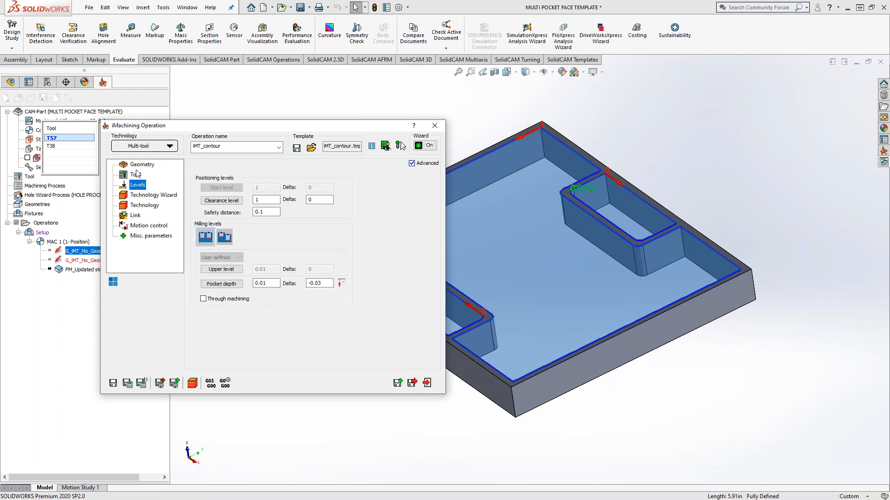
double_click(268, 283)
middle_click_drag(504, 433, 632, 346)
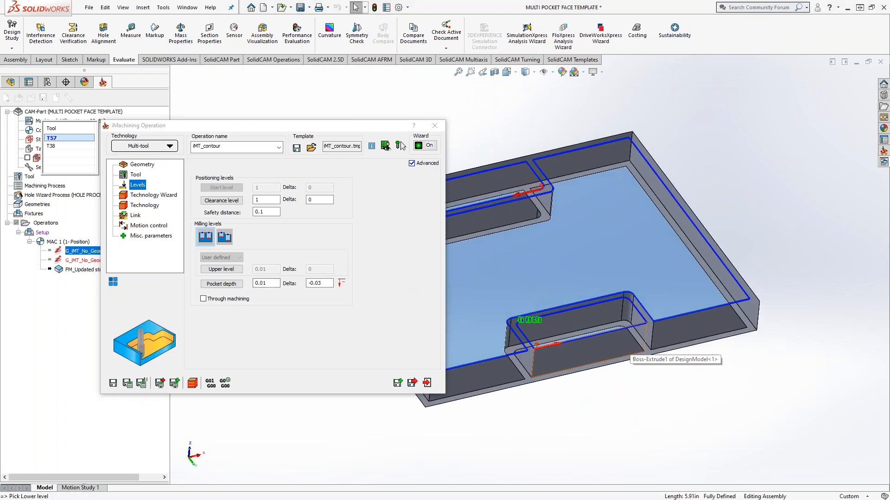
left_click(634, 345)
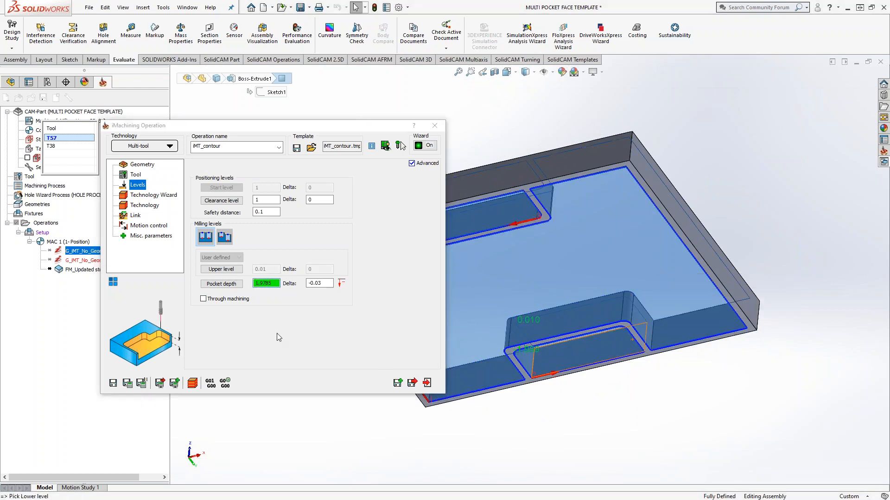
left_click(128, 384)
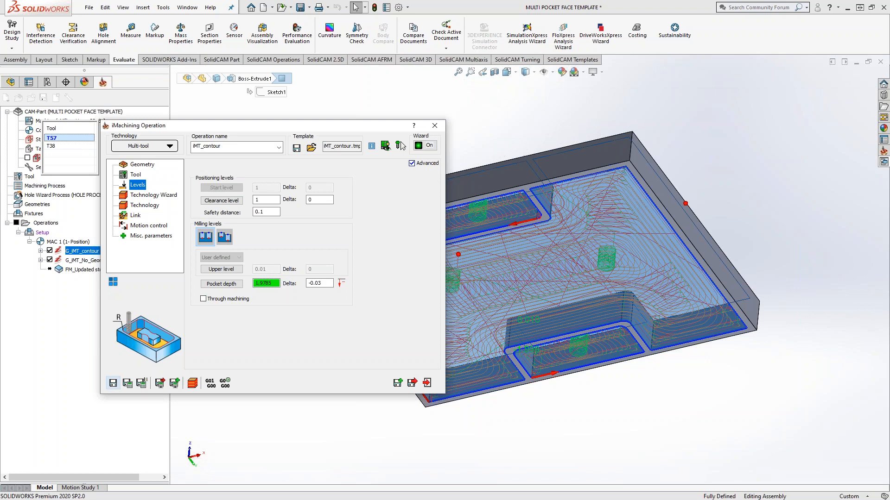
left_click(426, 383)
Synchronize and calculate the FM_Updated stock face milling operation.
right_click(74, 270)
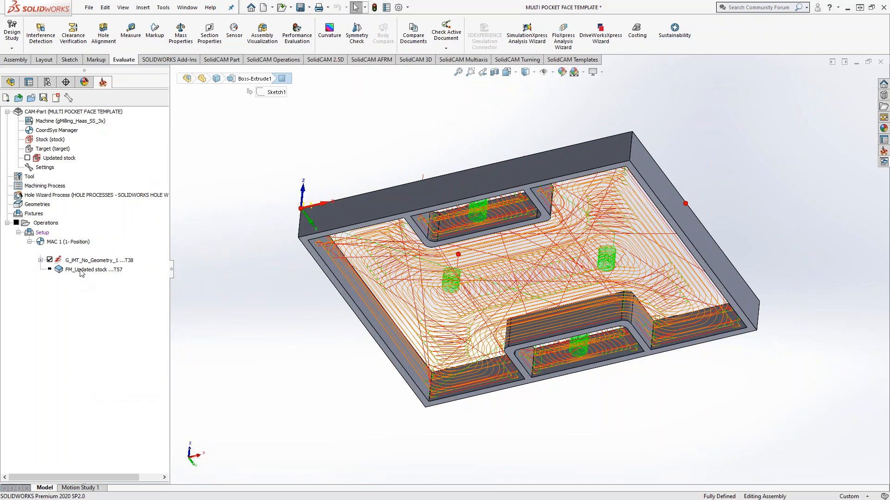
mouse_move(186, 254)
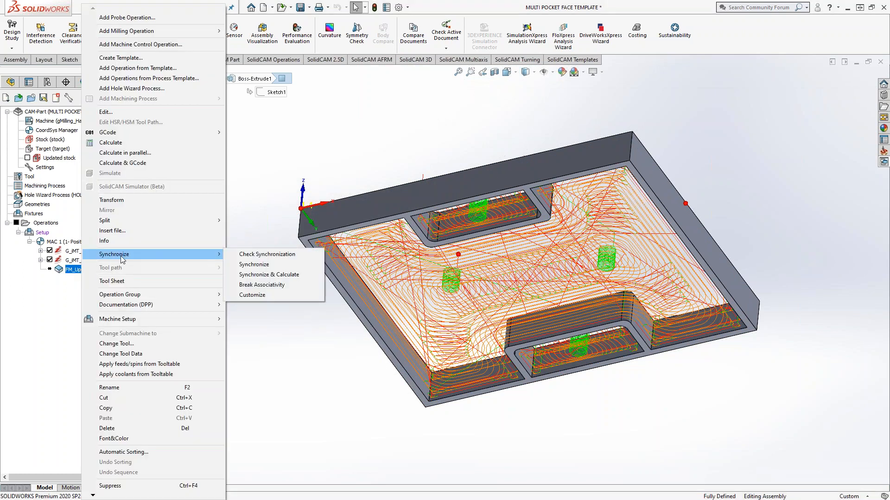
left_click(269, 274)
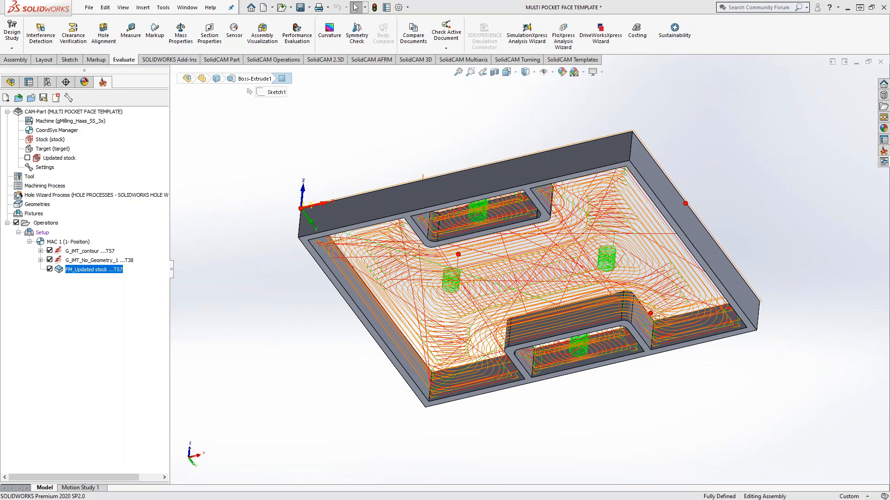
Hide the toolpaths of all operations and view the part from above.
left_click(17, 223)
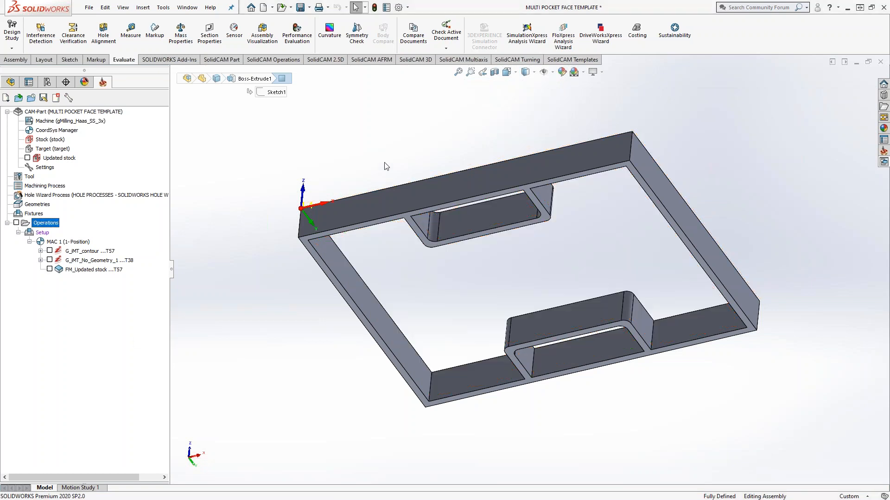
left_click(412, 133)
middle_click_drag(413, 133, 377, 296)
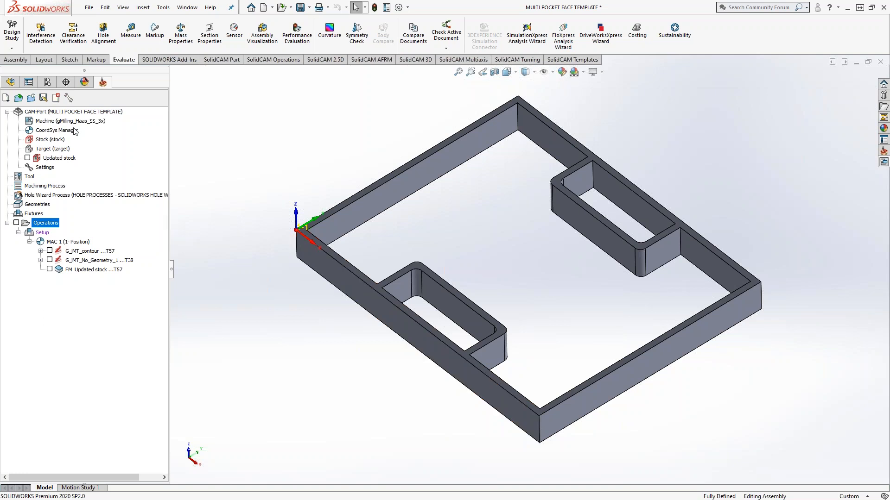
right_click(70, 114)
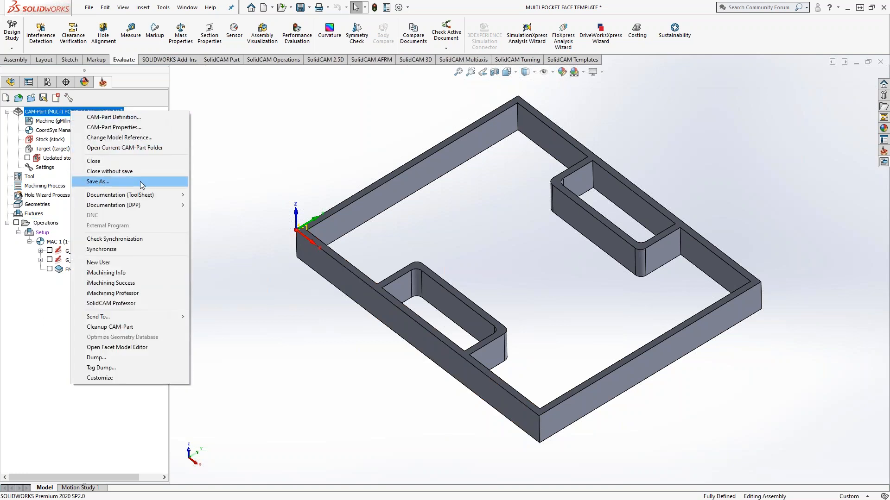
left_click(258, 166)
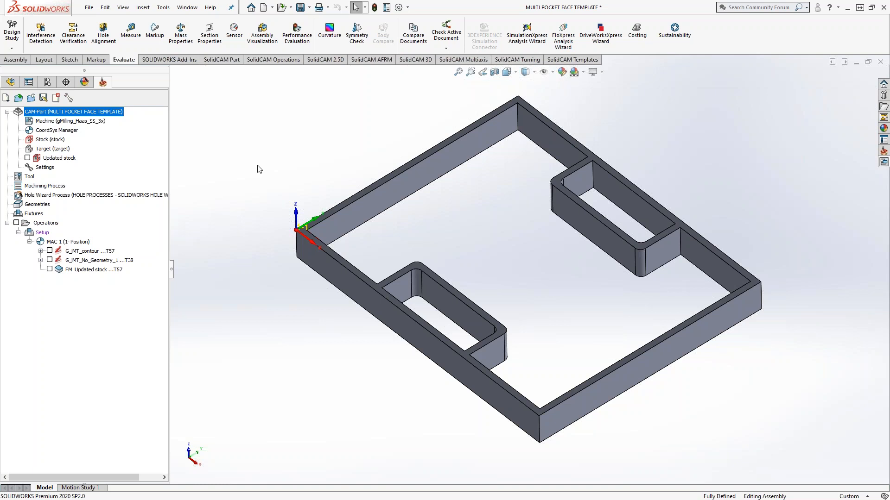
right_click(47, 112)
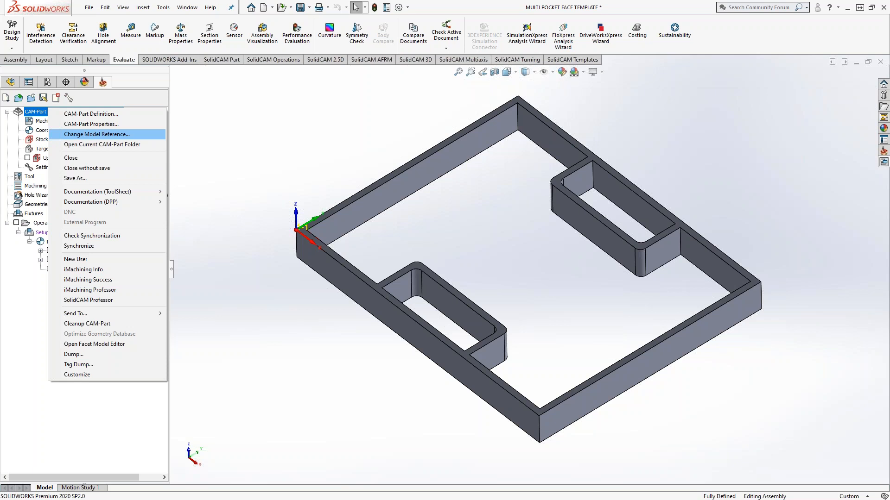
left_click(360, 145)
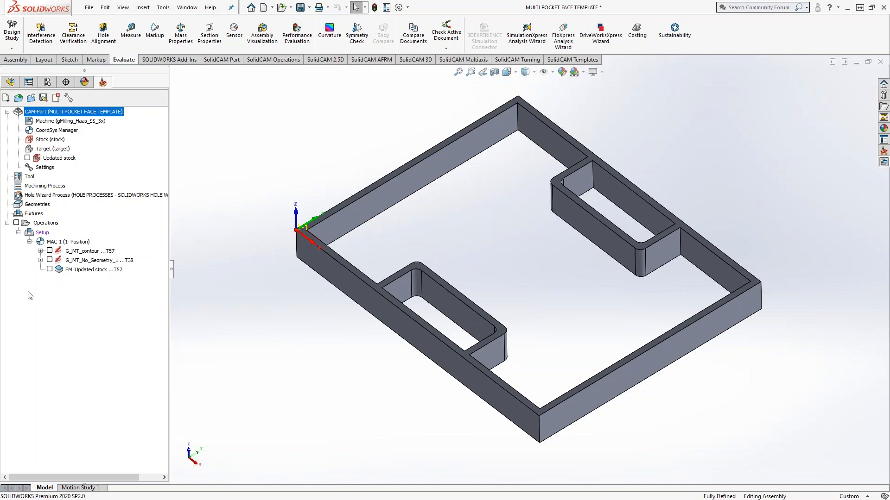
Show the FM_Updated stock toolpath, examine its path over the frame and pocket walls, and hide it again.
left_click(50, 270)
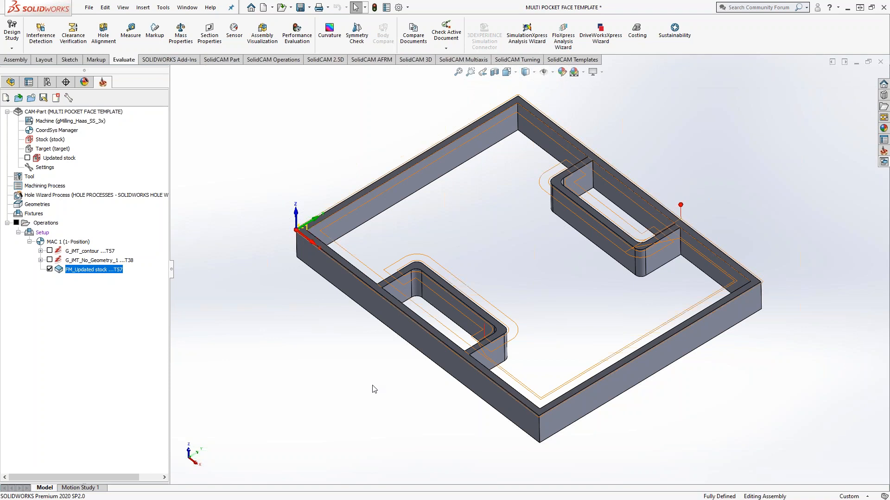
middle_click_drag(393, 367, 374, 350)
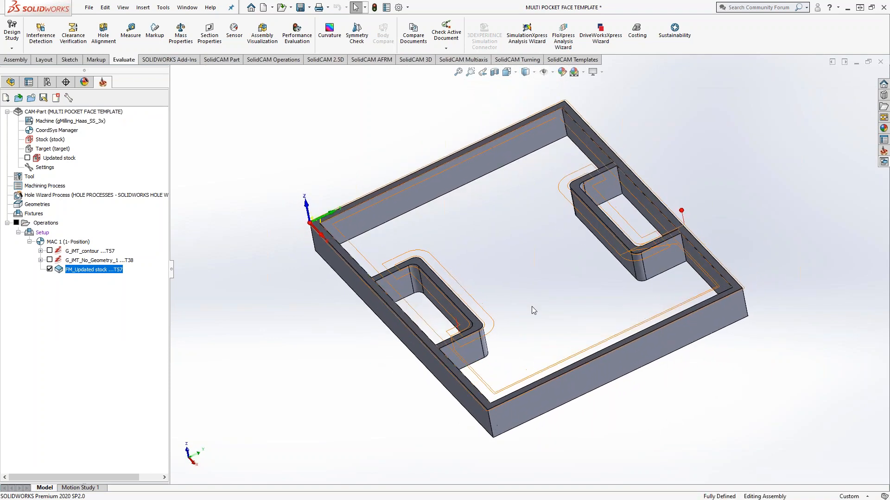
scroll(624, 254, "down", 3)
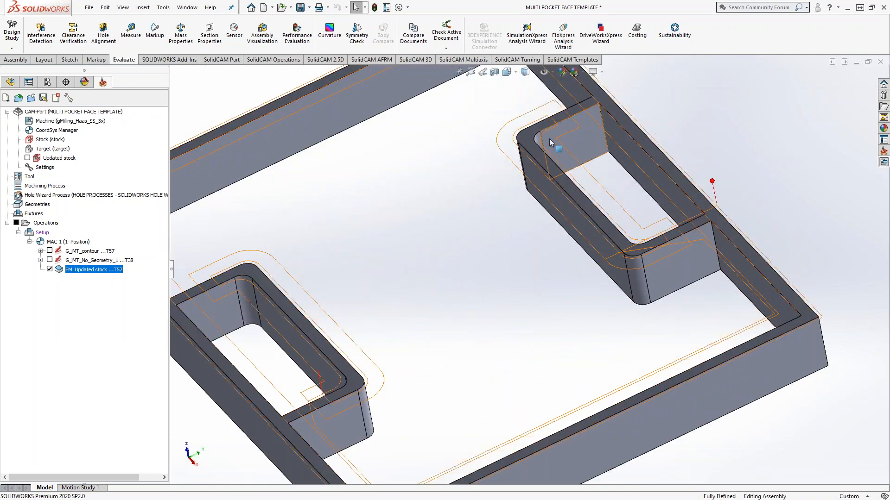
scroll(476, 274, "up", 2)
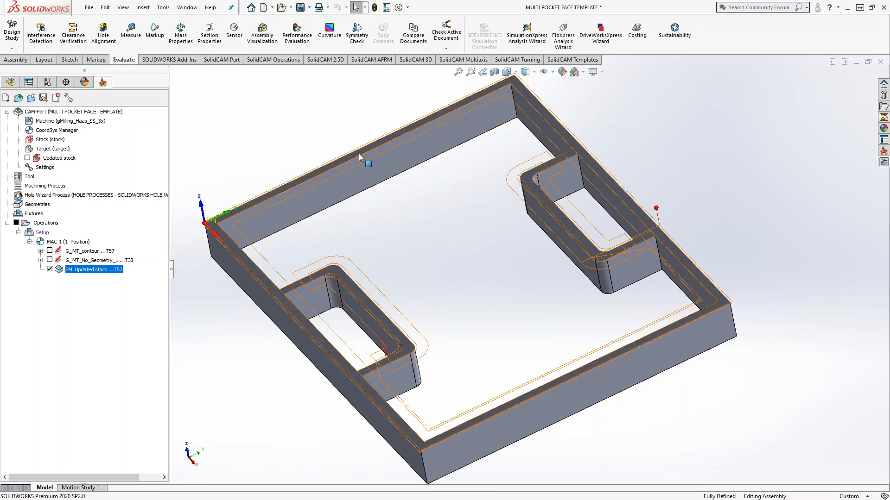
left_click(50, 269)
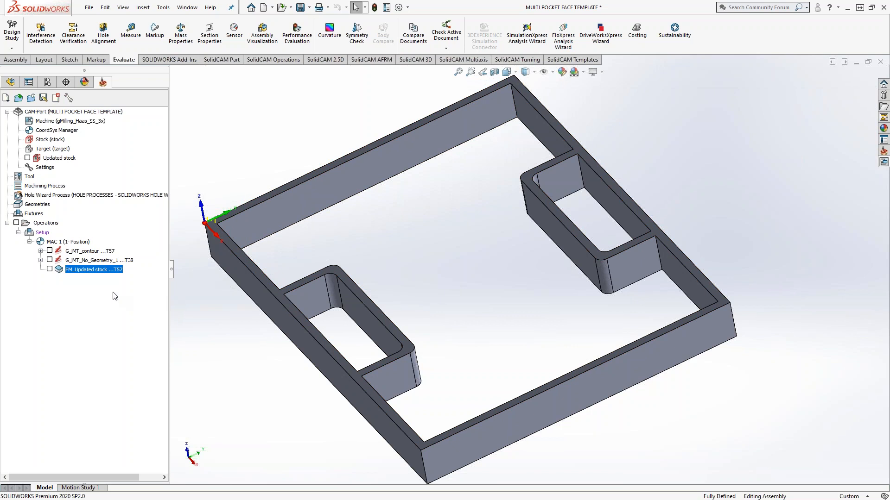
Examine the 1-inch end mill, tool 57, from the part tool table by previewing it against the corner of the model.
left_click(27, 179)
double_click(26, 179)
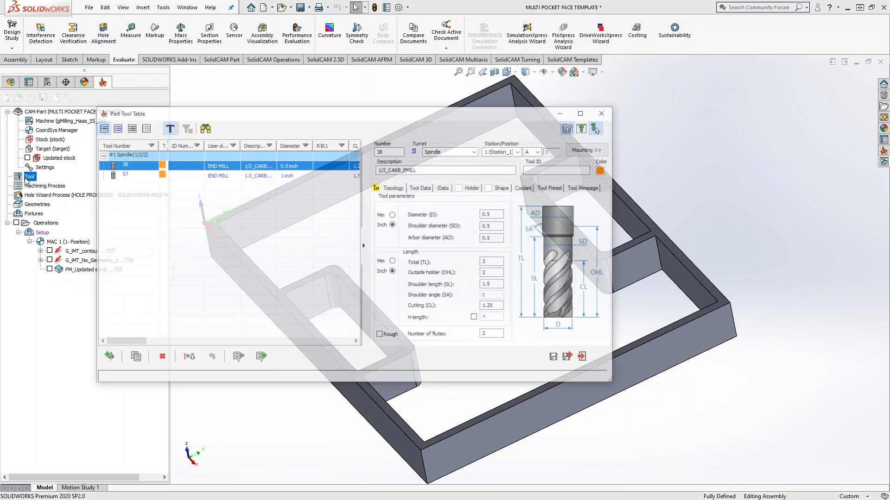
left_click(149, 176)
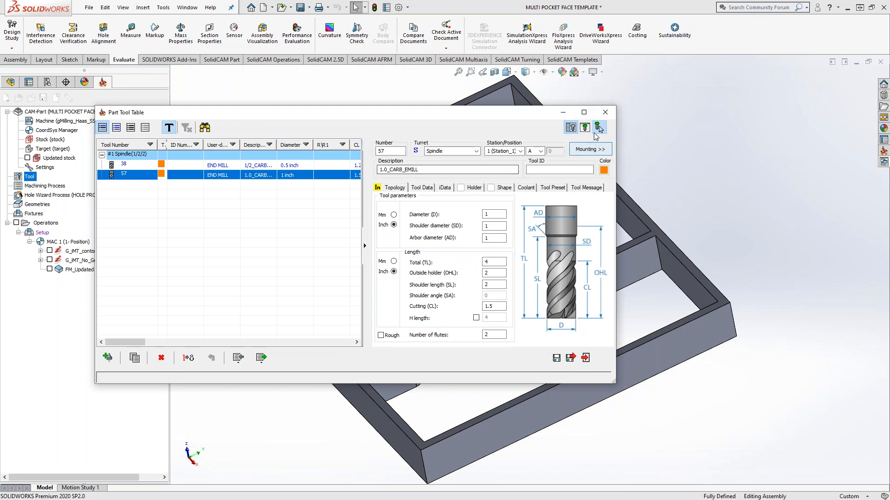
left_click(598, 128)
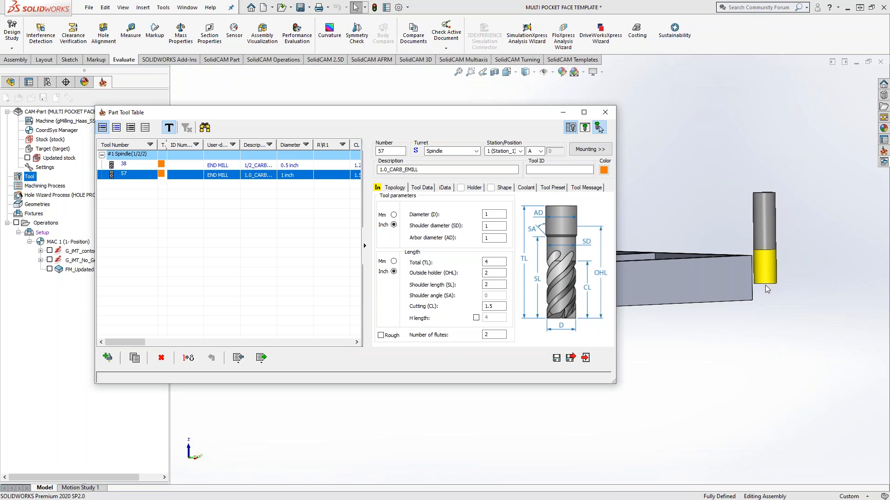
mouse_move(766, 284)
middle_mouse_down()
mouse_move(765, 408)
mouse_move(751, 408)
mouse_move(783, 285)
middle_mouse_up()
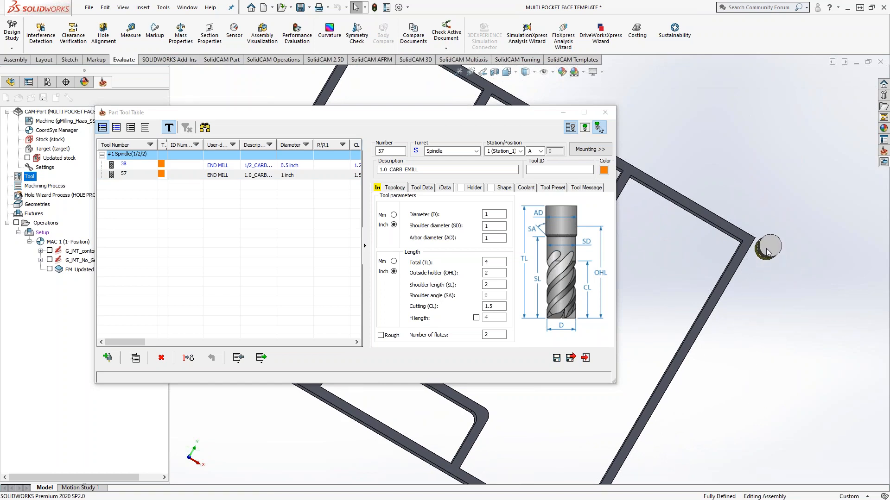
middle_click_drag(767, 253, 681, 142)
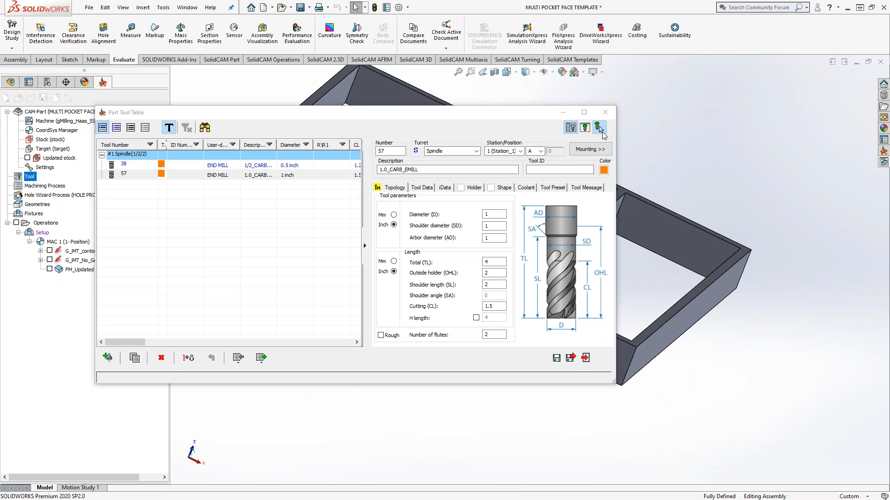
left_click(599, 128)
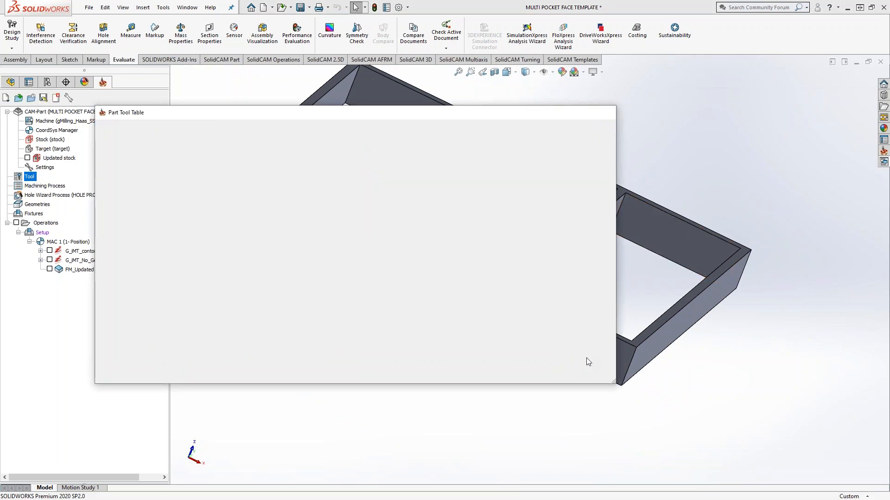
Add a Profile milling operation after the face milling operation and start a new geometry for it.
right_click(85, 273)
mouse_move(167, 31)
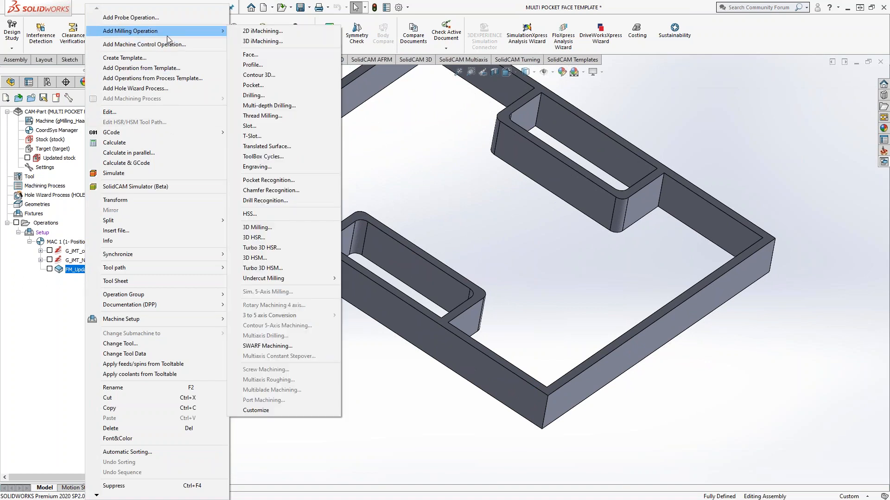
left_click(257, 65)
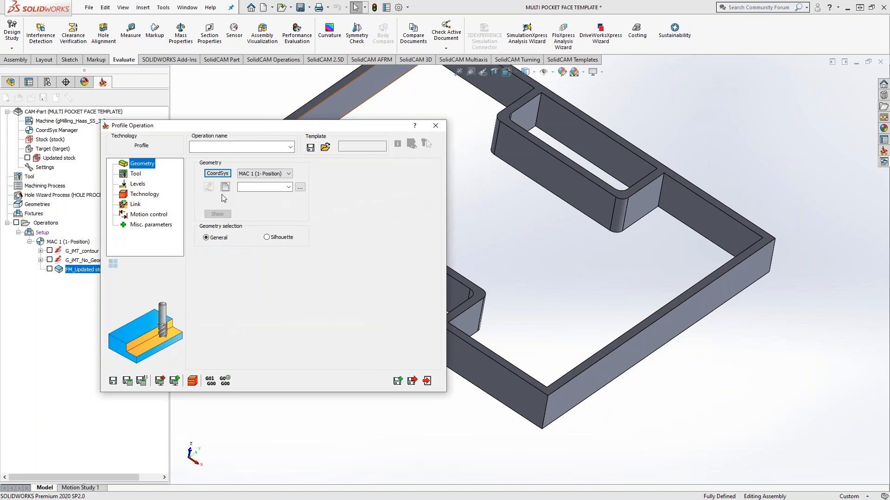
left_click(225, 188)
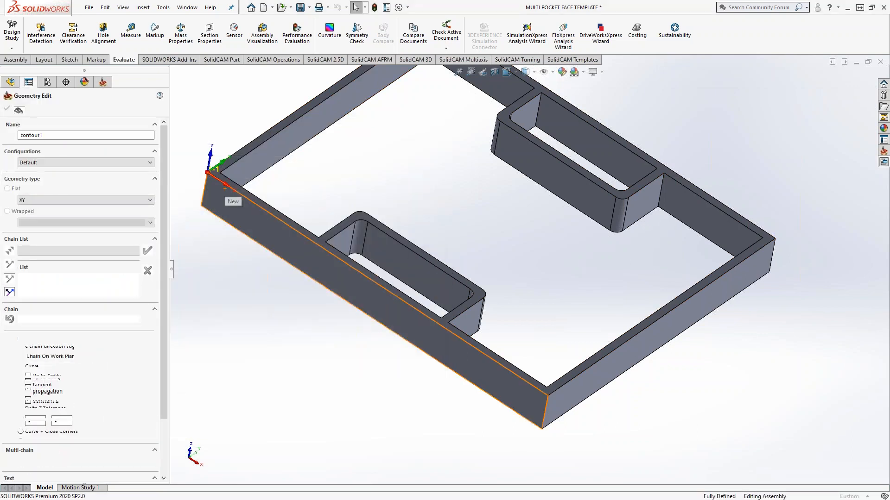
Enable Constant Z with Up to Entity on a trial chain along the frame's long outer upper edge, and discard that chain.
left_click(306, 239)
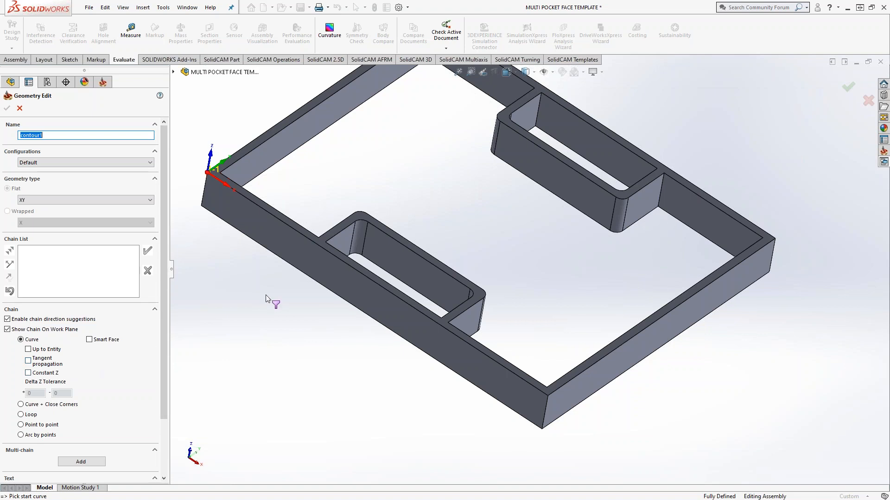
left_click(538, 389)
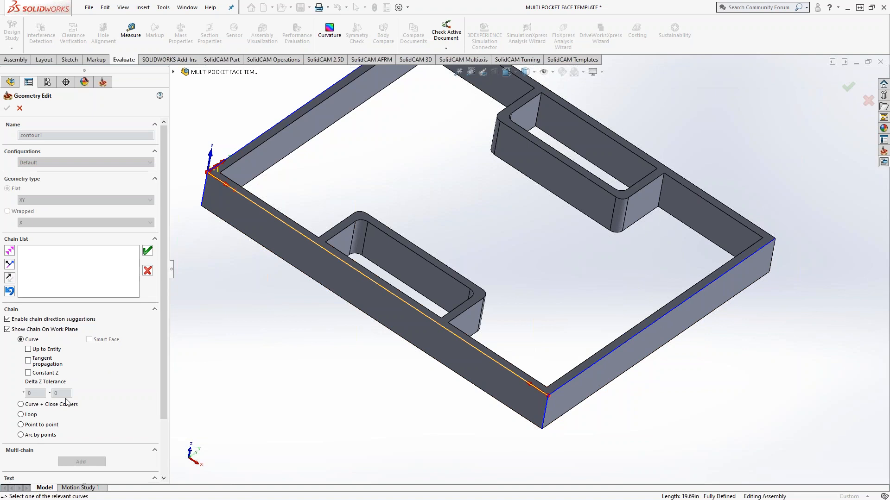
left_click(29, 350)
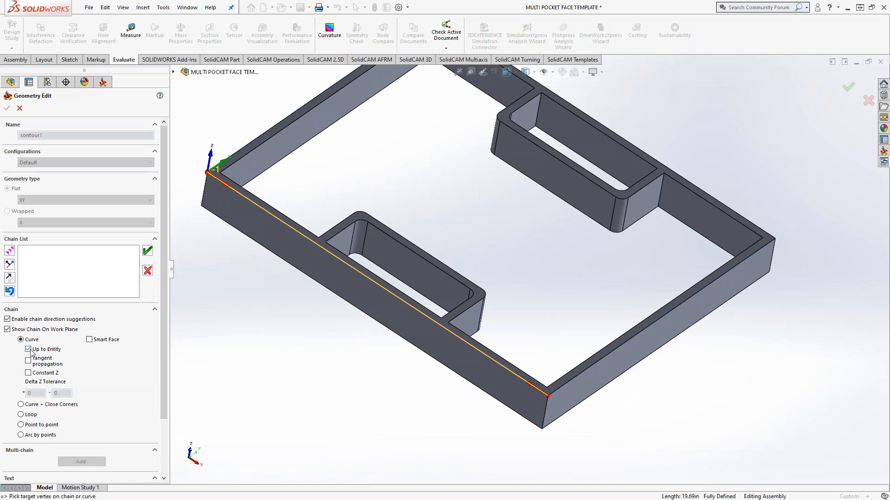
left_click(28, 373)
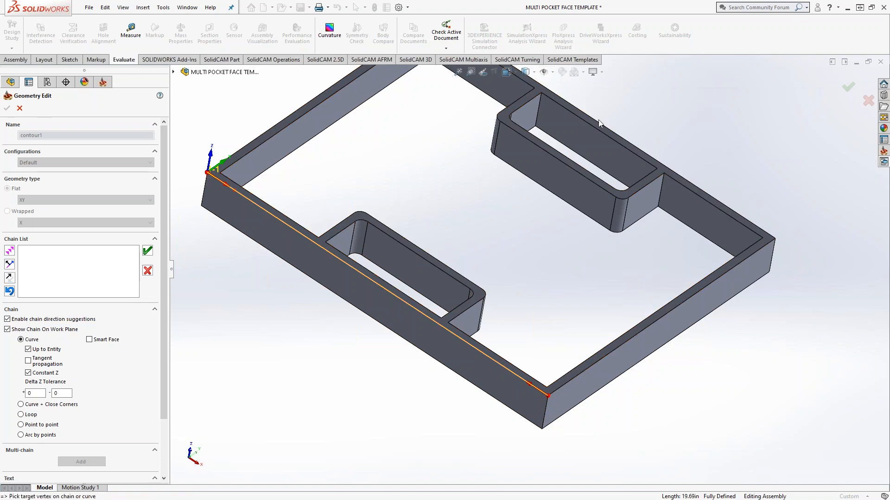
left_click(148, 270)
Turn off Up to Entity and define the first chain around the frame's complete outer upper edge.
middle_click_drag(461, 308, 448, 307)
scroll(447, 307, "down", 2)
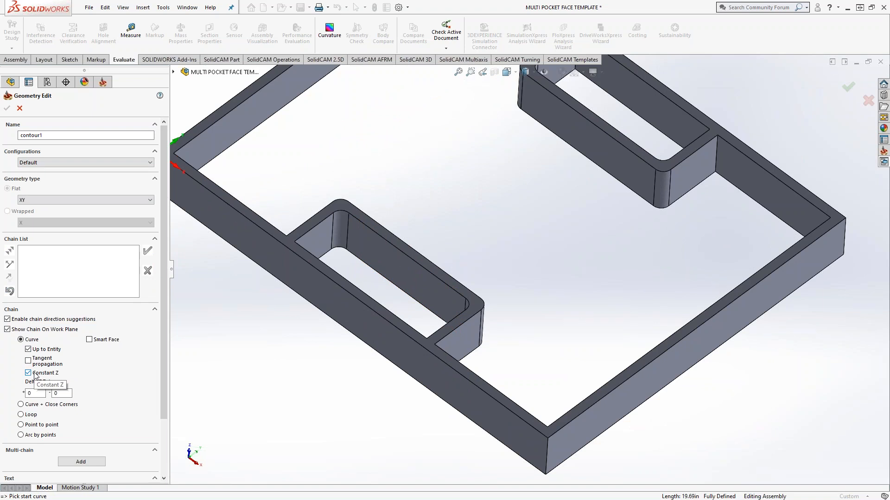
left_click(27, 350)
key("f")
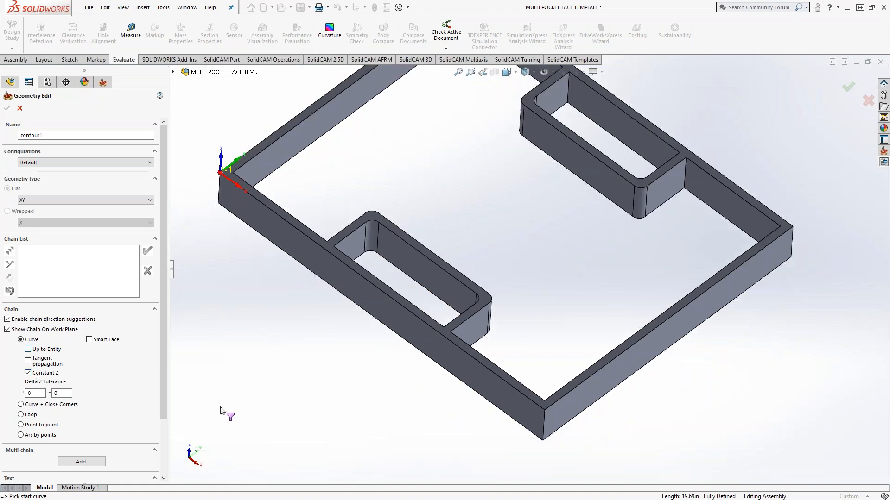
left_click(518, 372)
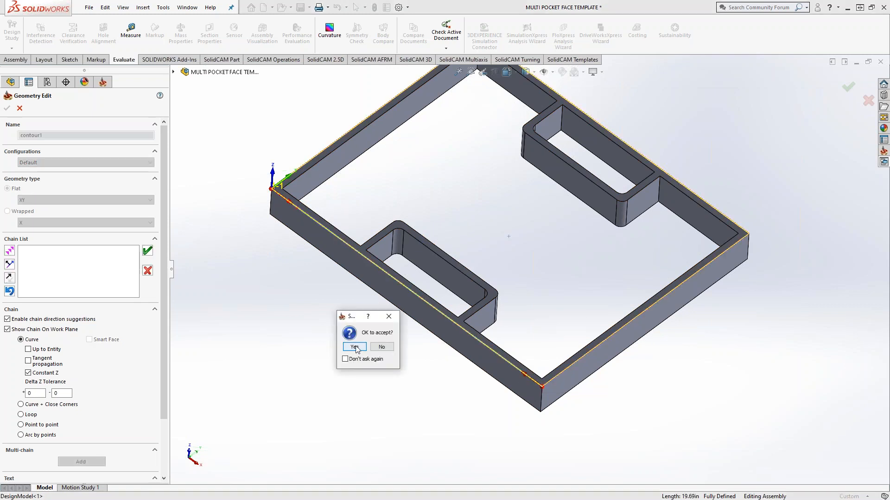
left_click(354, 347)
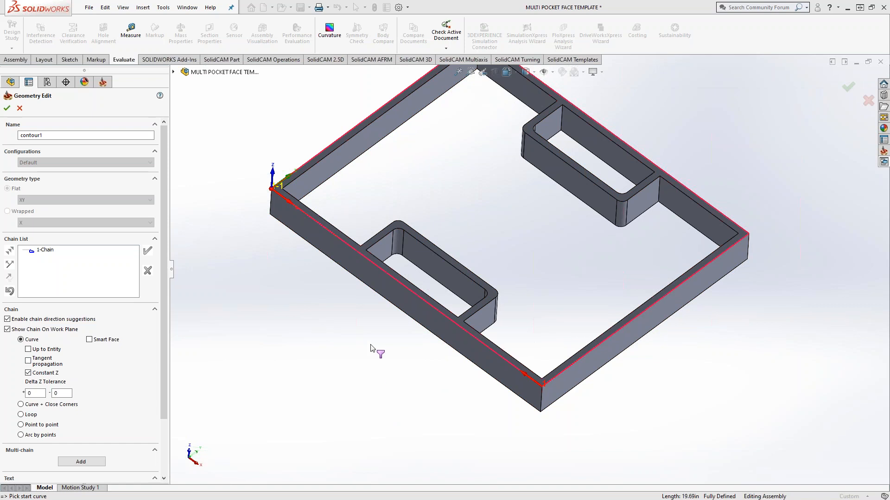
Enable Up to Entity, add open chains along the outer upper edges of both small pocket walls, and accept the geometry.
scroll(370, 349, "down", 1)
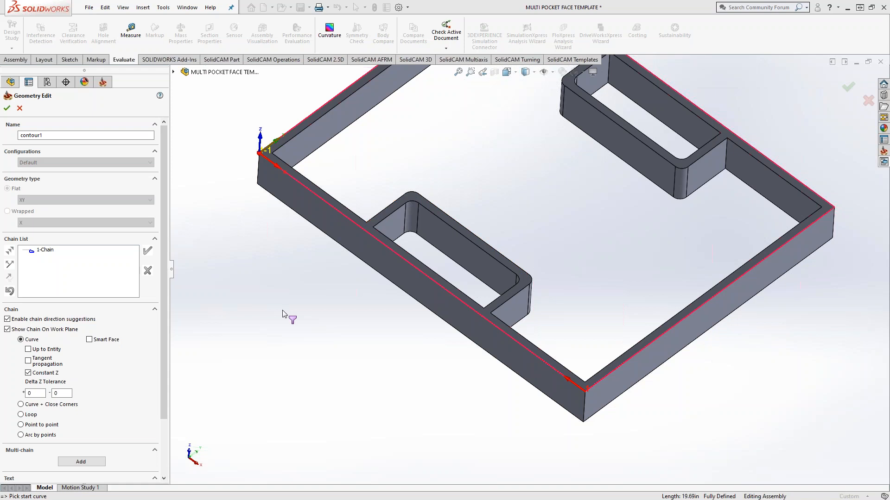
left_click(28, 349)
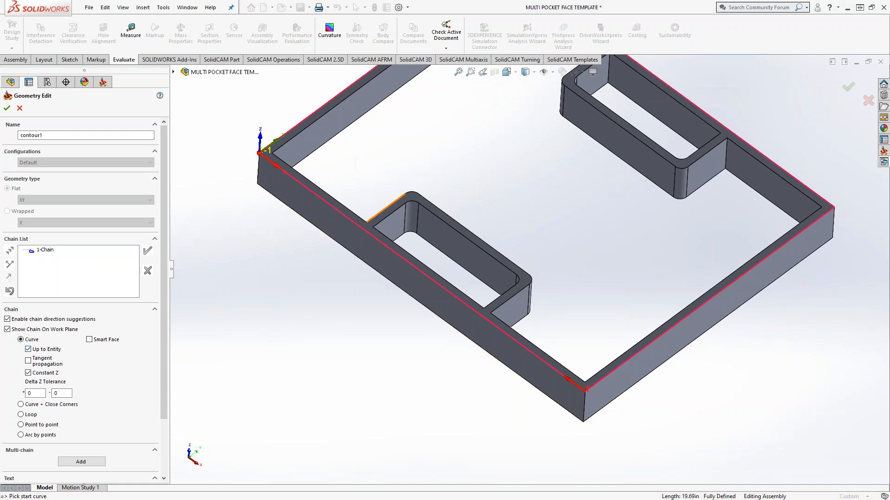
left_click(394, 198)
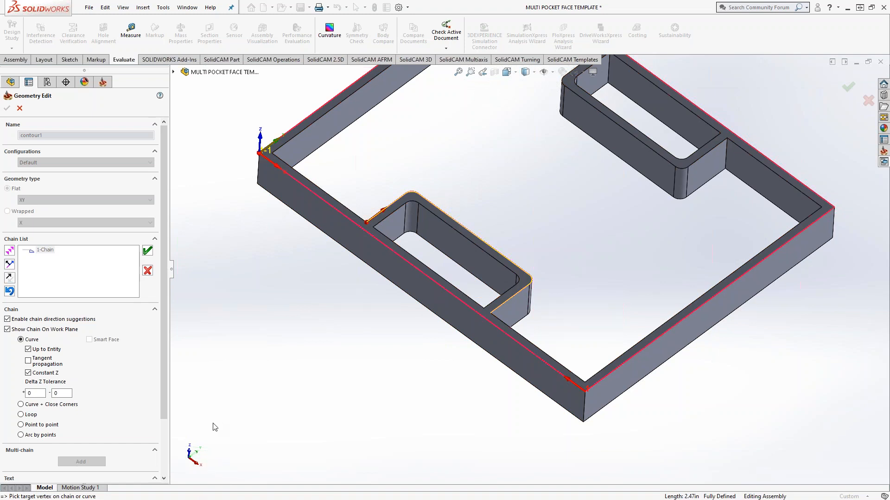
scroll(599, 213, "up", 3)
scroll(607, 195, "down", 2)
scroll(617, 169, "down", 2)
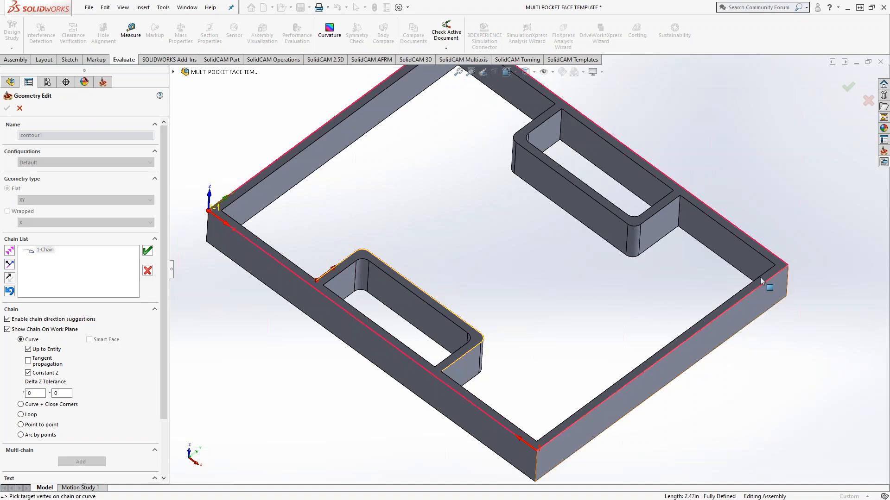
left_click(669, 205)
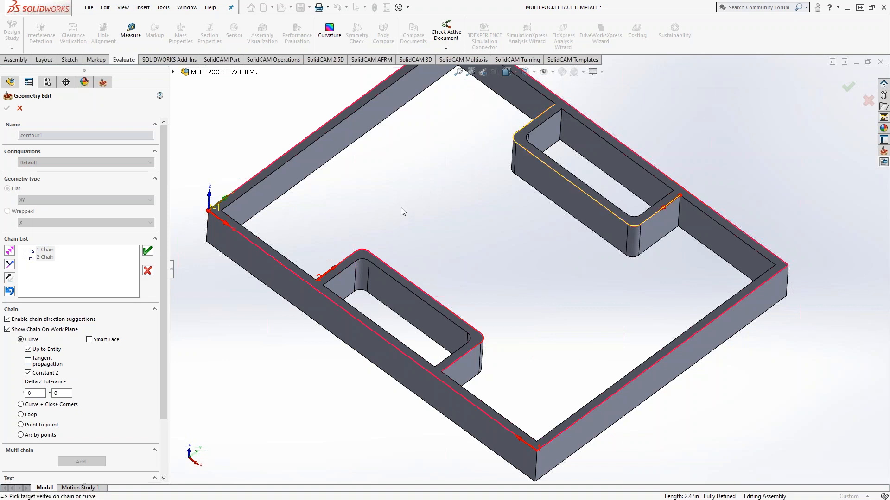
left_click(147, 251)
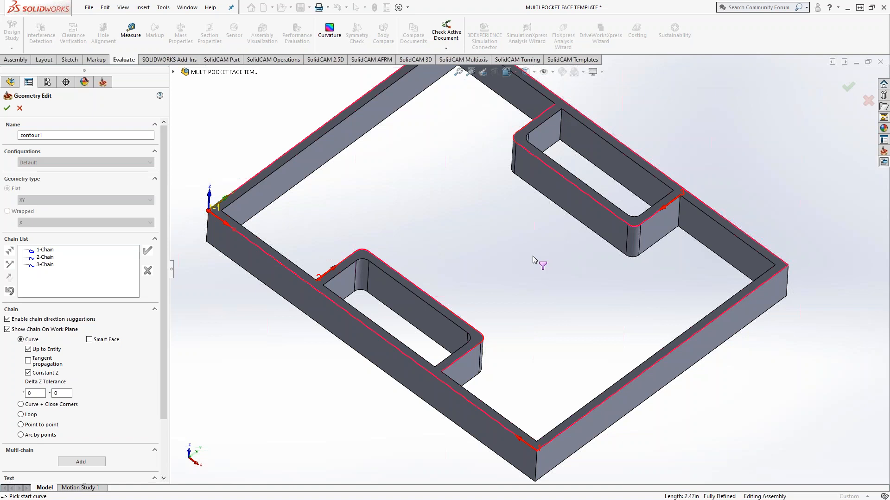
left_click(7, 108)
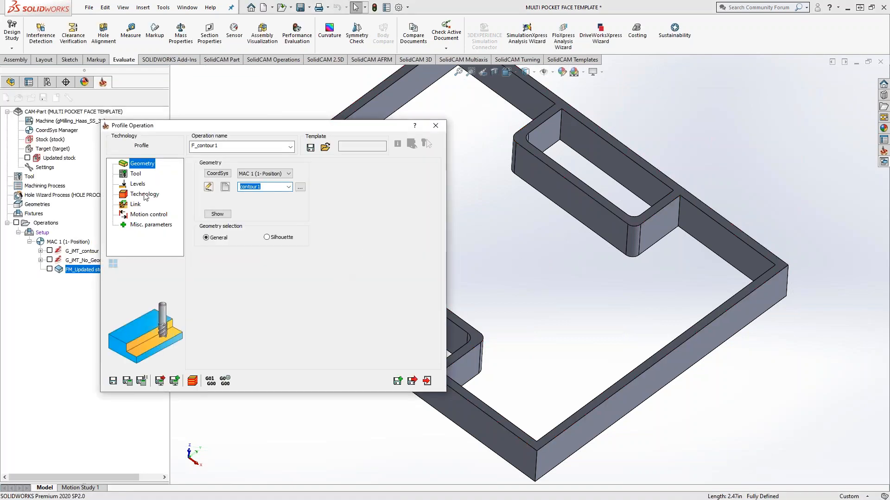
Assign the 0.5-inch end mill, tool 38, to the profile operation and open its levels settings.
left_click(134, 174)
left_click(237, 308)
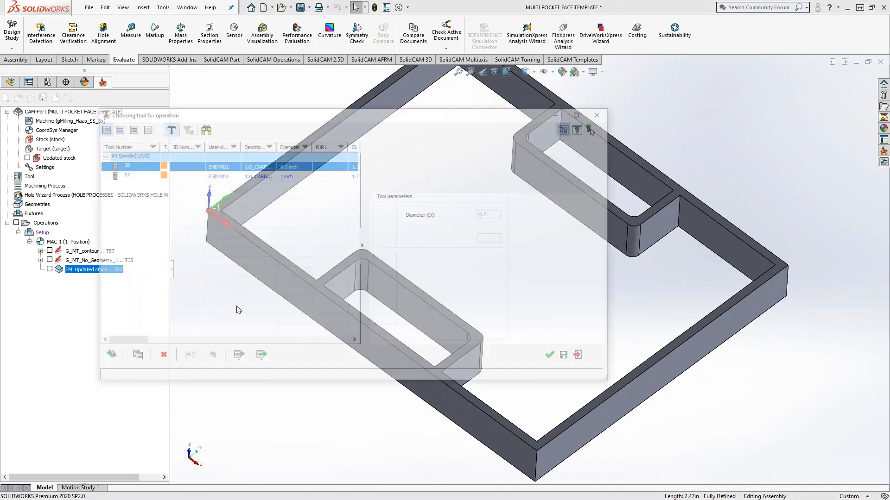
left_click(557, 358)
left_click(127, 184)
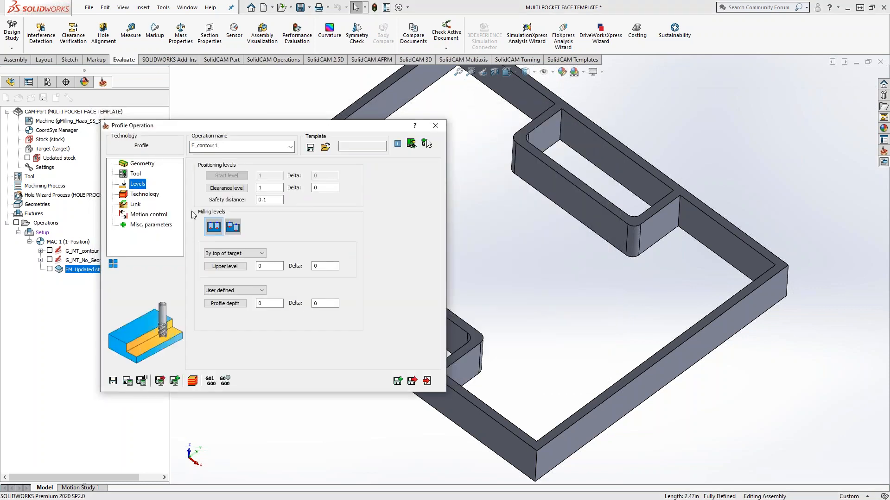
Set the profile operation's upper level by top of stock and its profile depth by top of target.
left_click(258, 254)
left_click(232, 269)
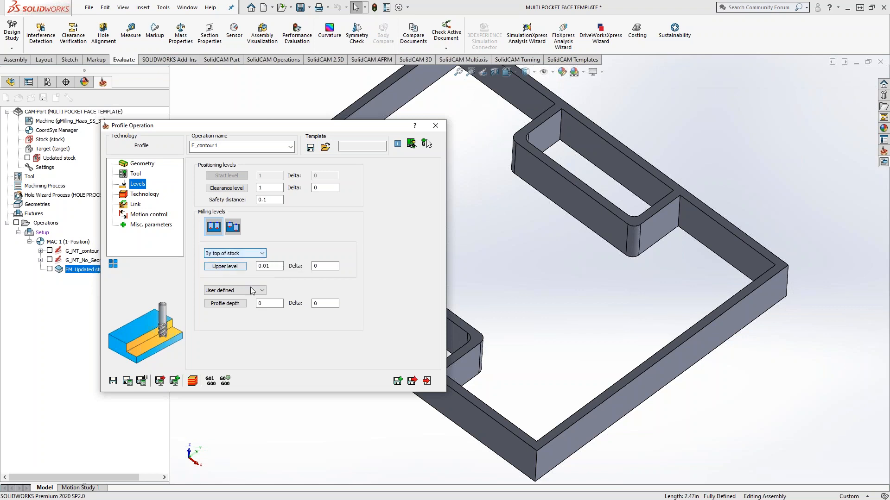
left_click(254, 290)
left_click(245, 306)
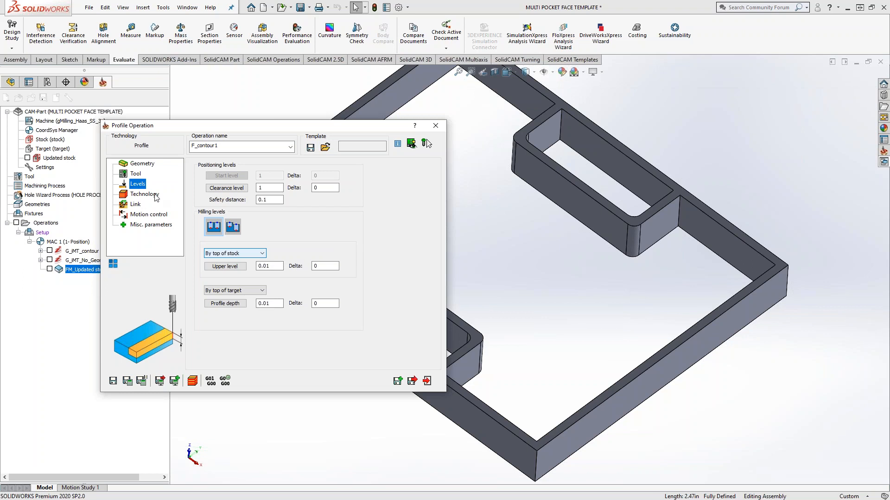
In the profile operation's technology settings, set the tool side to Center.
left_click(141, 194)
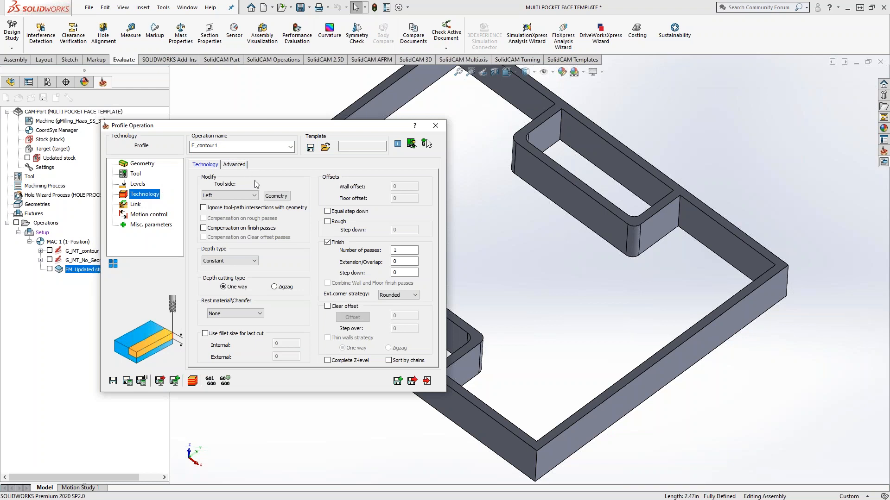
left_click(250, 196)
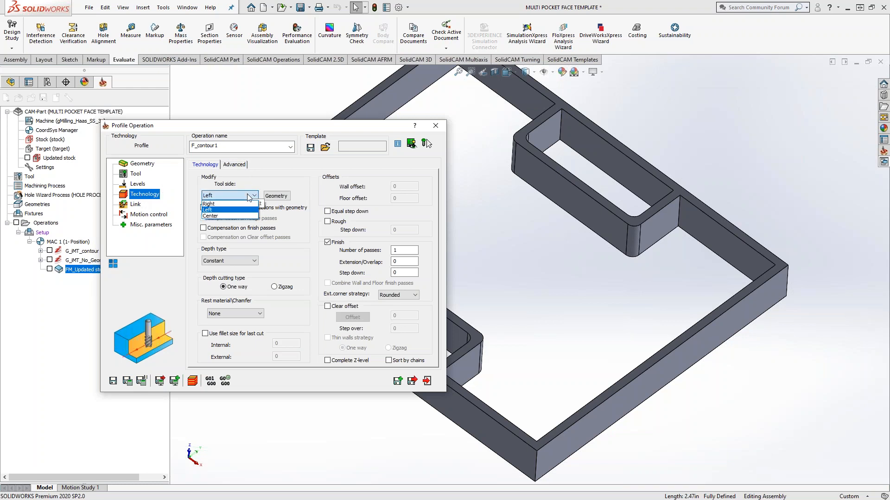
left_click(214, 217)
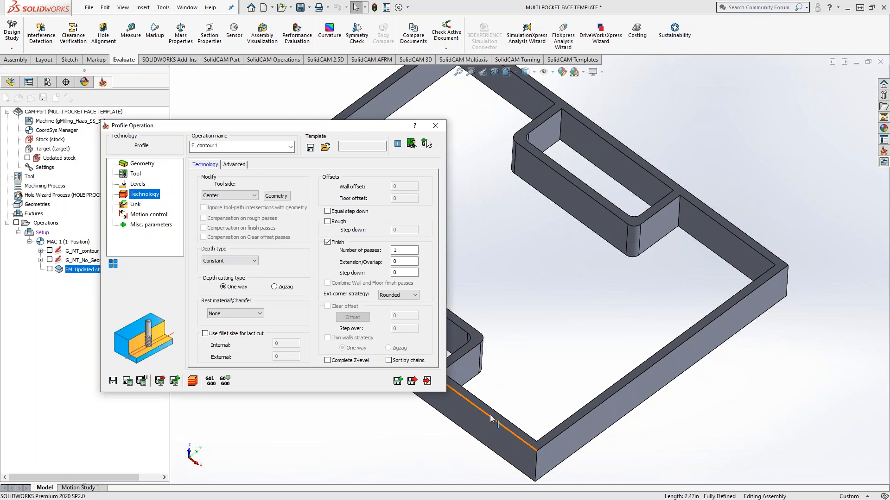
Offset the first chain by half the frame's wall thickness, 0.19685, apply the offset to all chains, and accept the modified geometry.
left_click(277, 196)
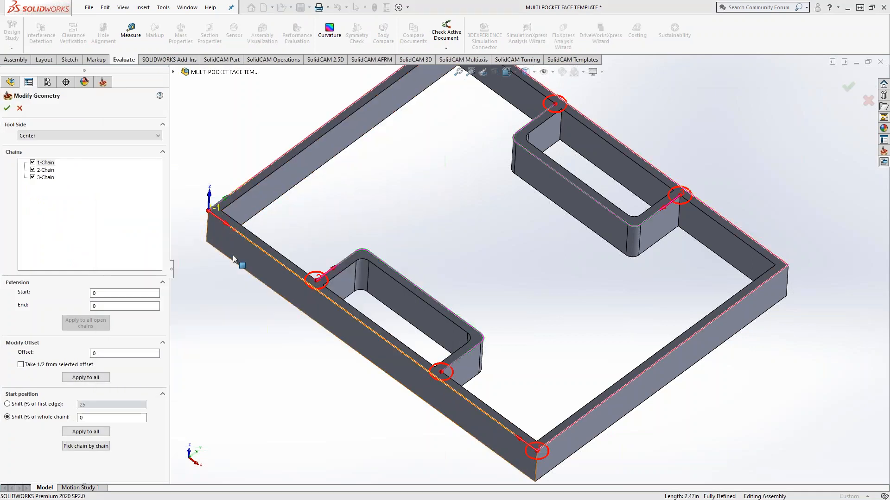
double_click(106, 354)
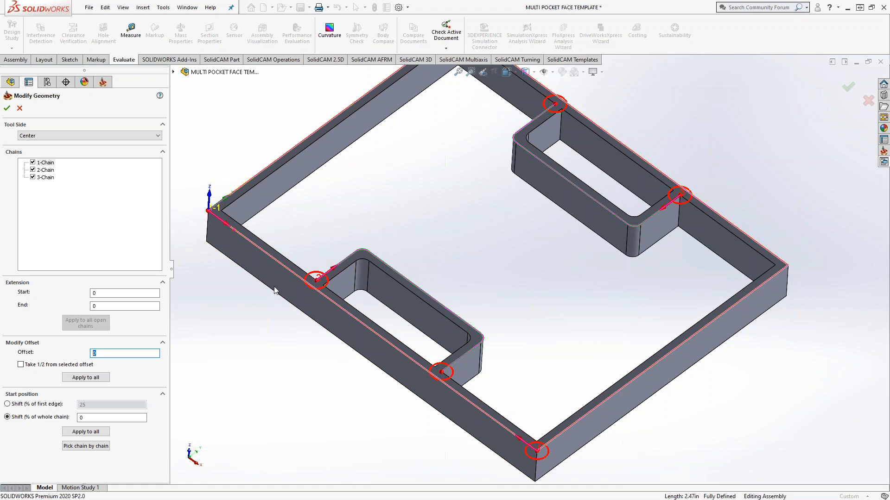
scroll(273, 315, "up", 2)
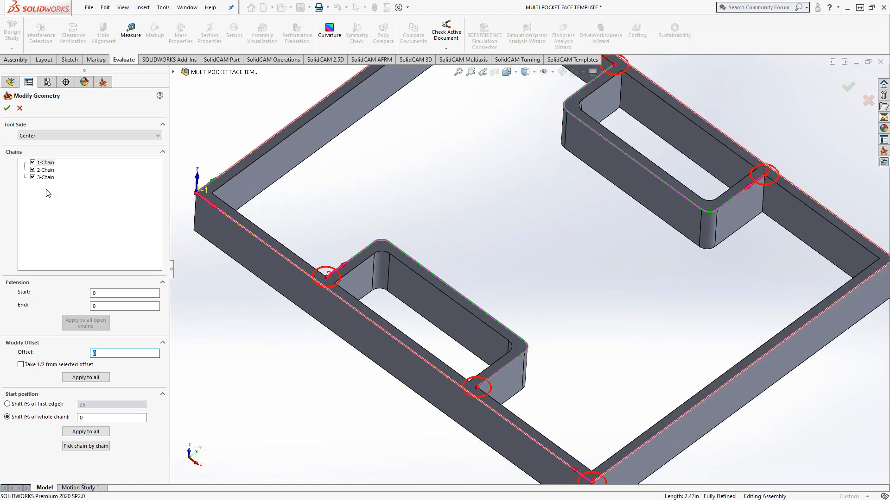
left_click(45, 163)
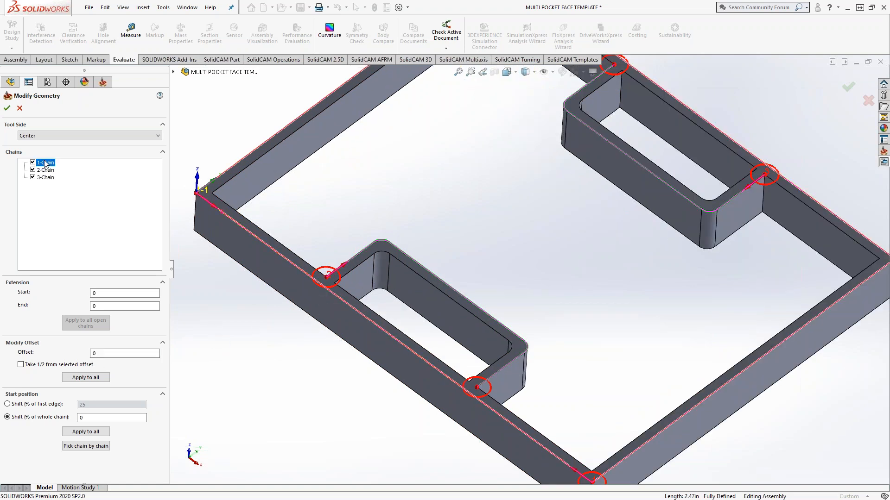
left_click(130, 353)
left_click(24, 366)
left_click(284, 247)
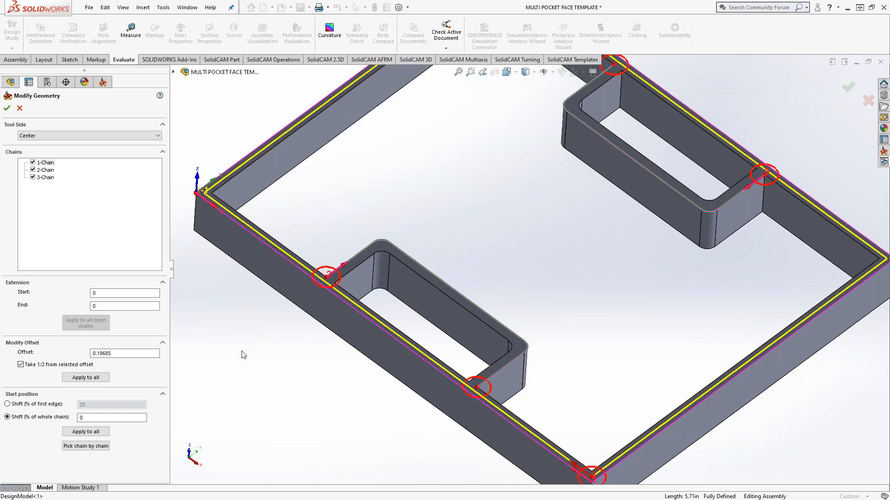
left_click(86, 378)
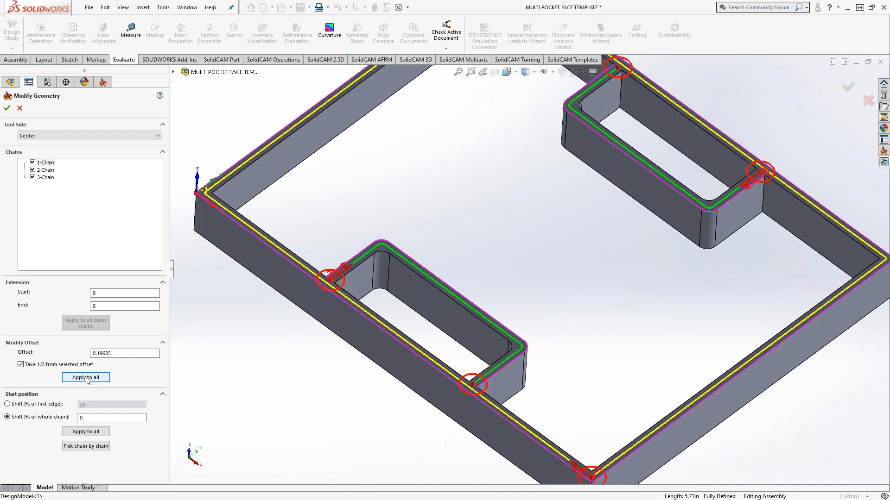
left_click(7, 108)
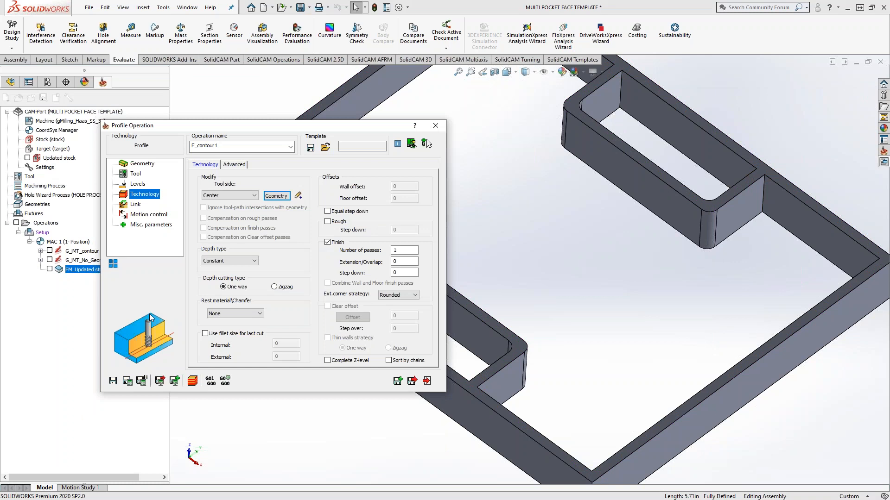
Set the lead-in to None with the lead-out the same, save and calculate the profile operation, and exit it.
left_click(138, 205)
left_click(263, 239)
left_click(250, 246)
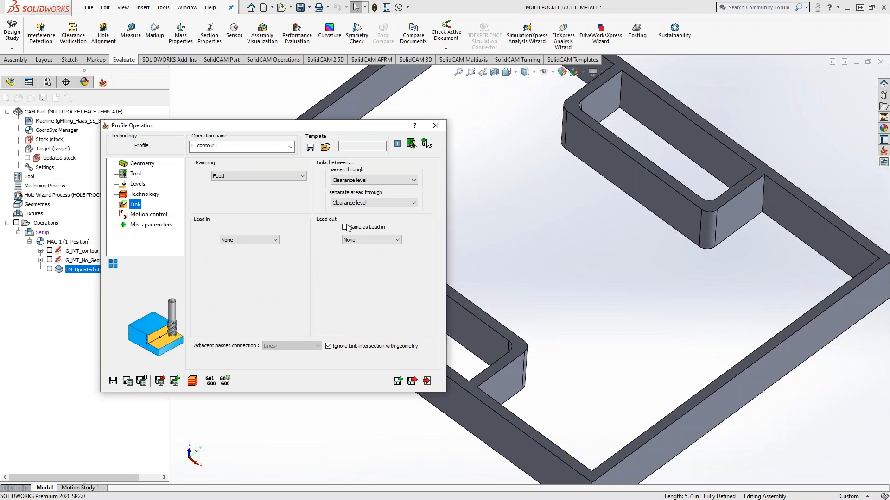
left_click(128, 383)
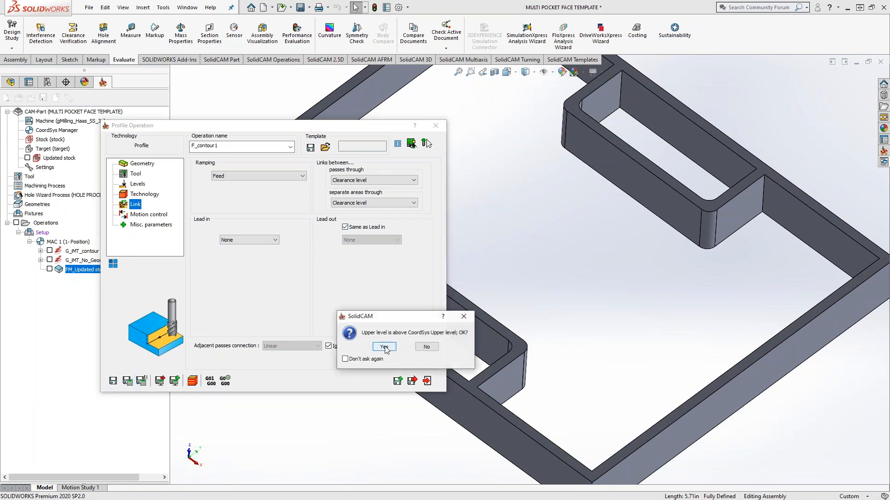
left_click(384, 347)
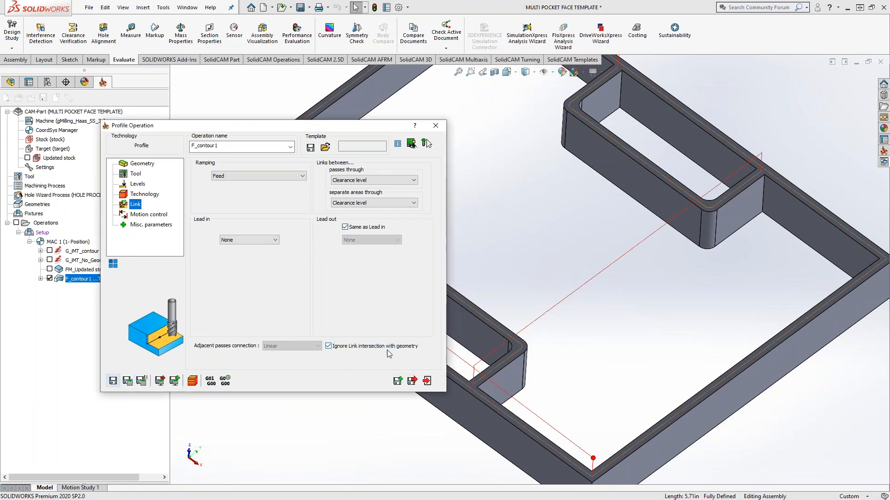
left_click_drag(396, 132, 276, 135)
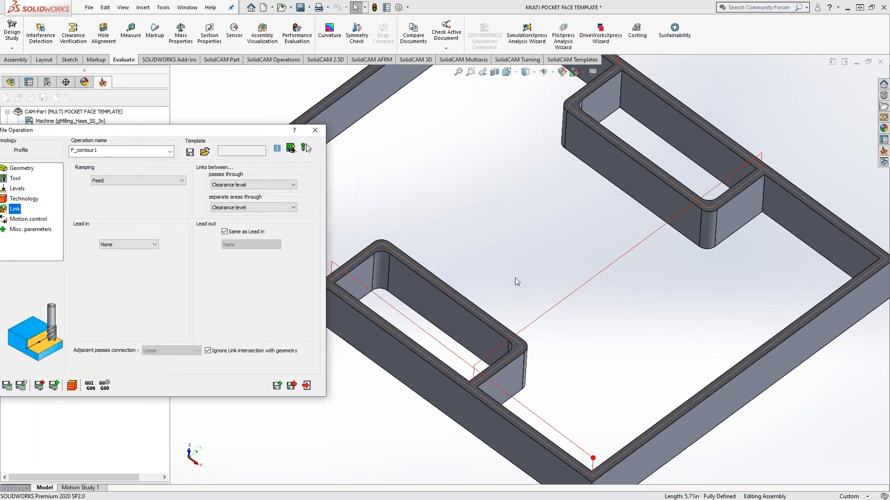
key("f")
mouse_move(573, 301)
middle_mouse_down()
mouse_move(534, 322)
mouse_move(576, 304)
mouse_move(568, 334)
mouse_move(570, 302)
middle_mouse_up()
left_click_drag(221, 135, 332, 123)
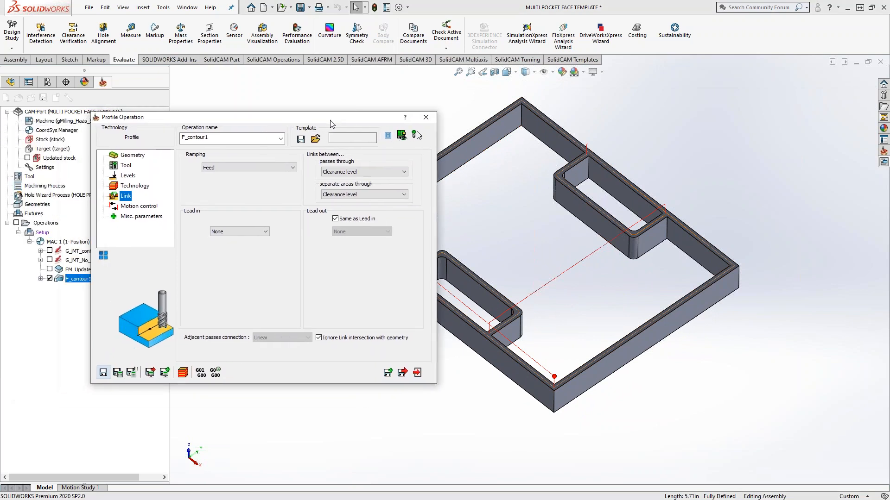
left_click(417, 373)
Suppress the FM_Updated stock face milling operation and open the simulation for F_contour1.
right_click(78, 270)
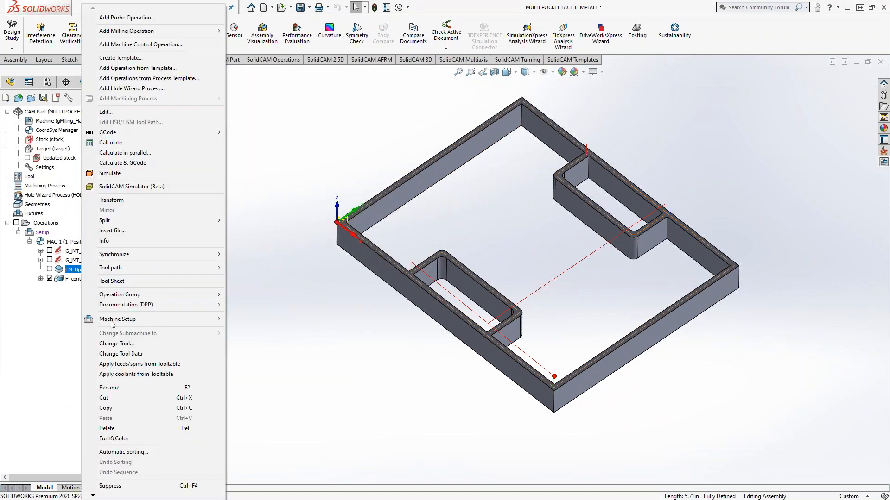
left_click(109, 486)
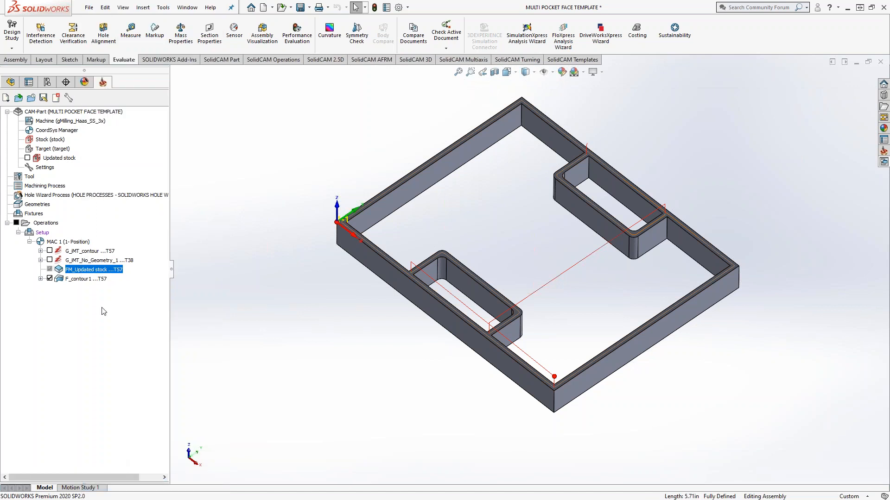
right_click(78, 279)
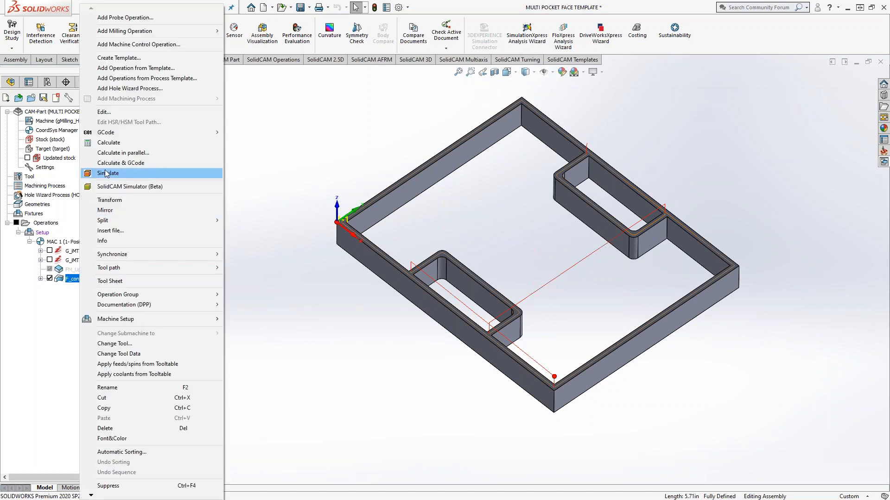
left_click(106, 173)
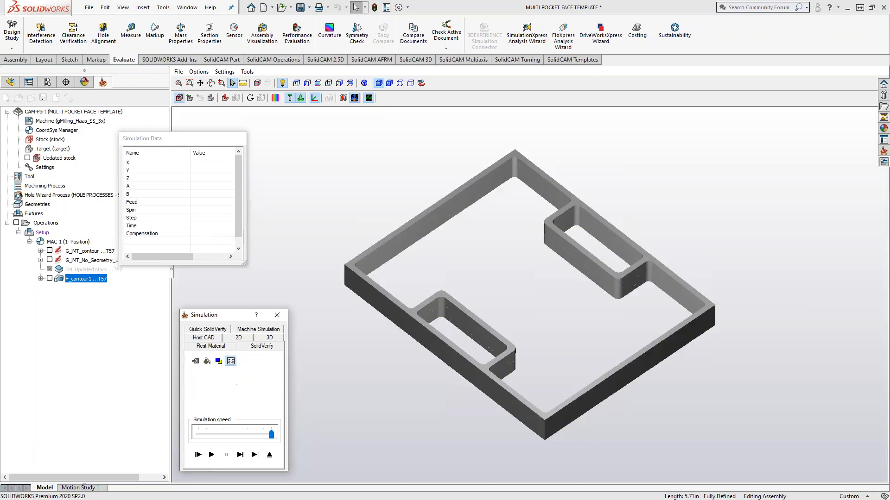
Run the SolidVerify simulation of F_contour1 at reduced and full speed to check the wall-top cuts, and exit the simulation.
left_click(211, 455)
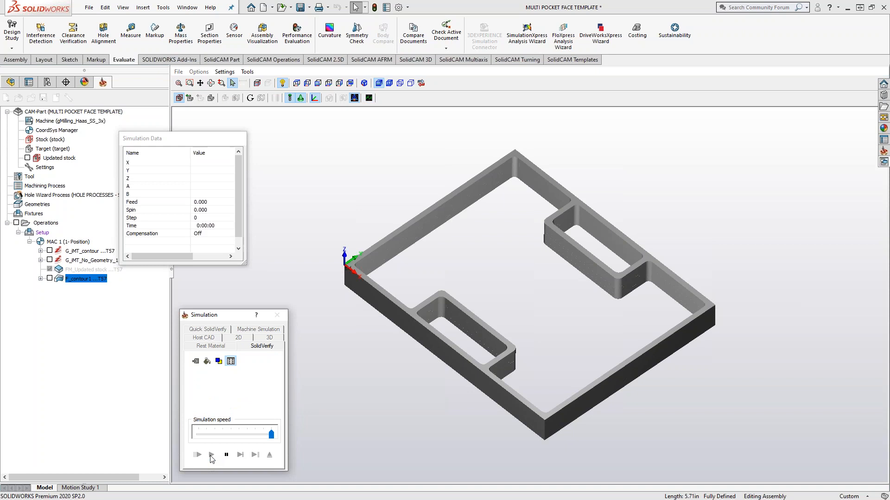
left_click_drag(271, 434, 193, 433)
left_click(211, 456)
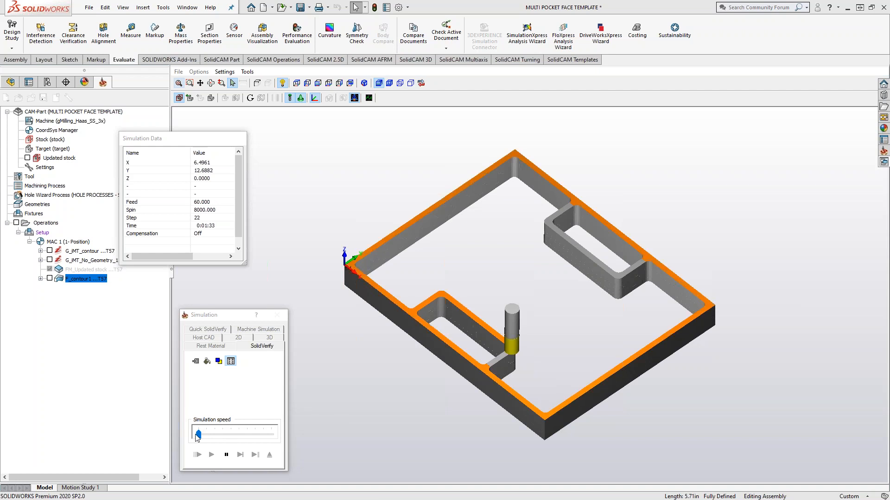
left_click_drag(198, 435, 281, 438)
left_click(240, 455)
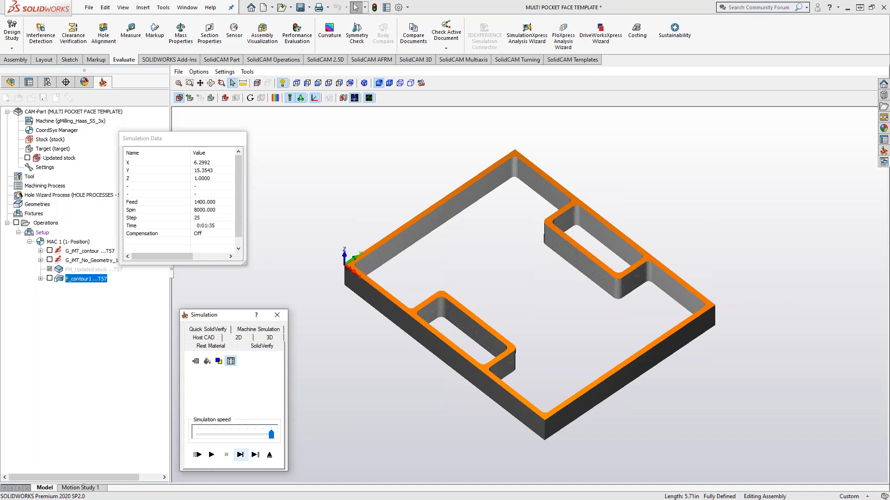
left_click(269, 456)
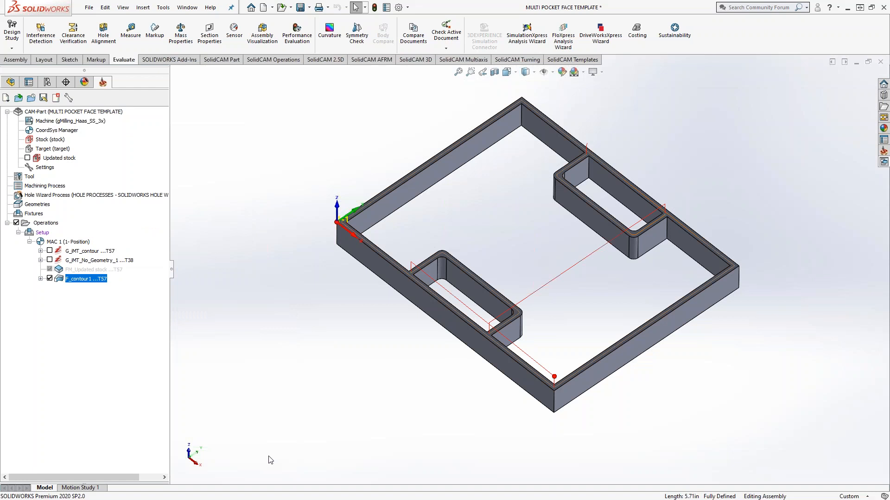
Reopen the F_contour1 operation for editing and open its chain geometry modification settings.
scroll(505, 324, "down", 6)
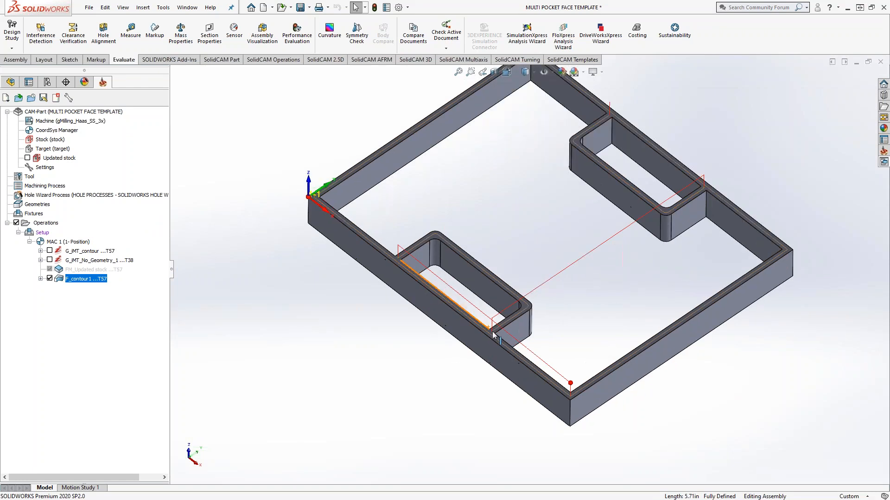
scroll(500, 316, "up", 3)
double_click(83, 279)
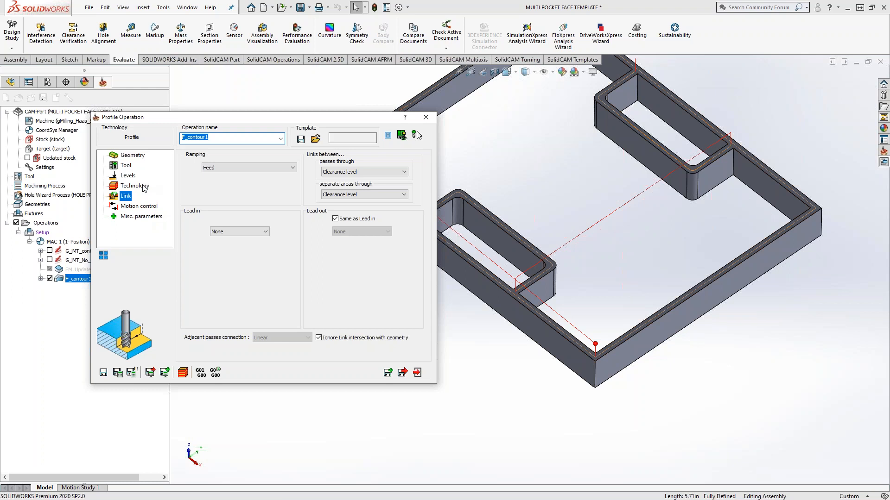
left_click(144, 186)
left_click(266, 188)
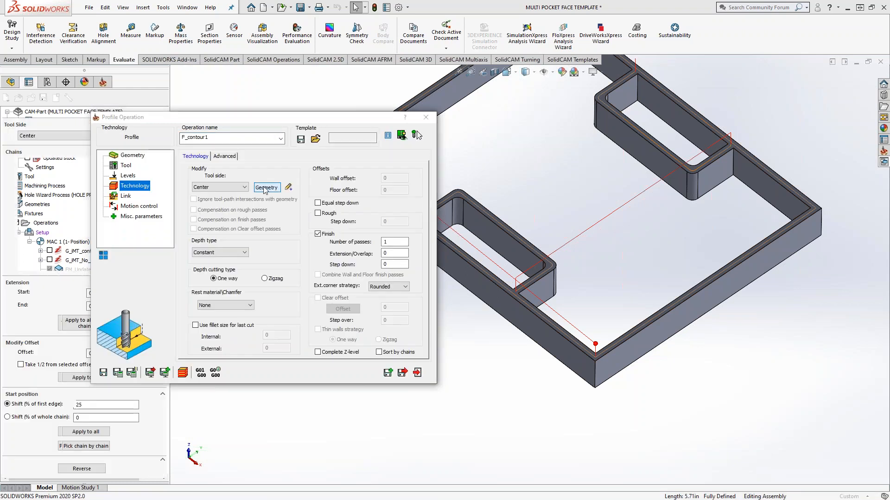
scroll(404, 206, "down", 4)
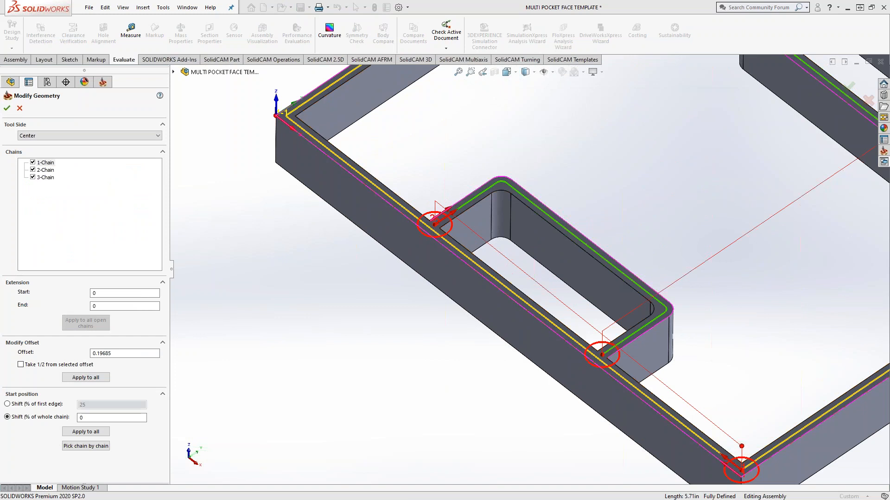
Set the start extension of the second chain, around the near small pocket's wall, to 0.75.
left_click(47, 170)
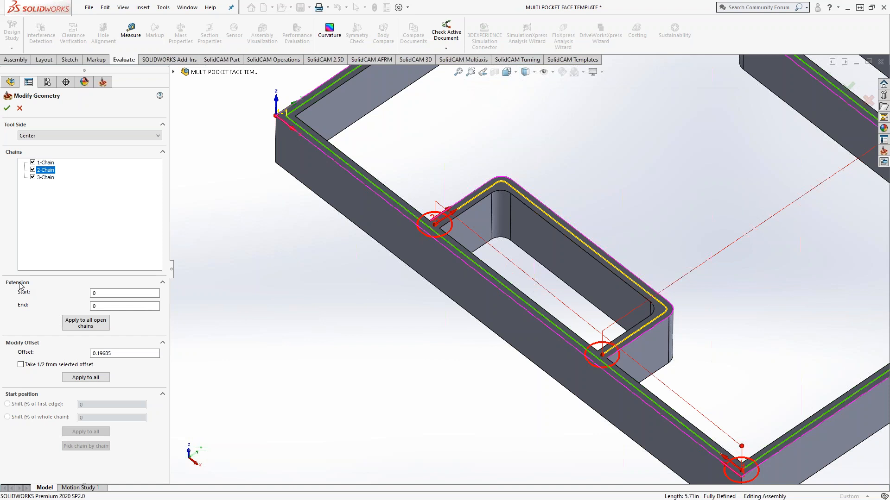
left_click(100, 296)
left_click(430, 258)
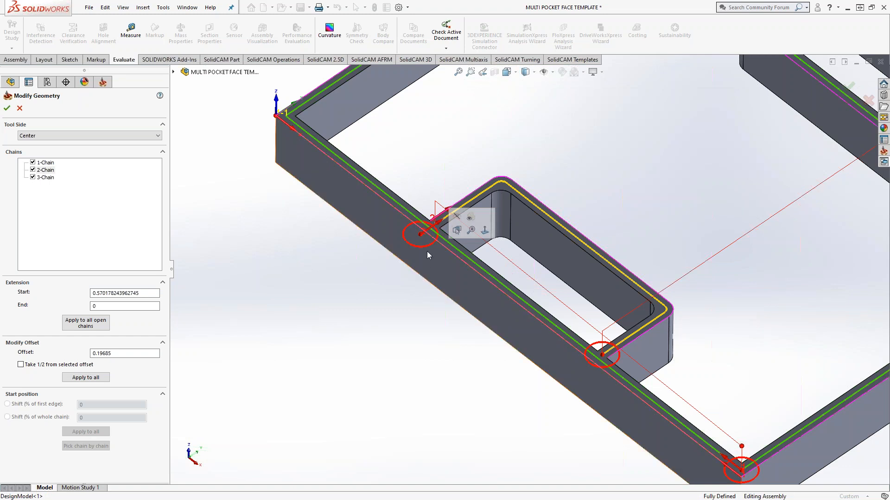
mouse_move(448, 263)
middle_mouse_down()
mouse_move(415, 283)
mouse_move(417, 300)
mouse_move(436, 278)
mouse_move(454, 275)
middle_mouse_up()
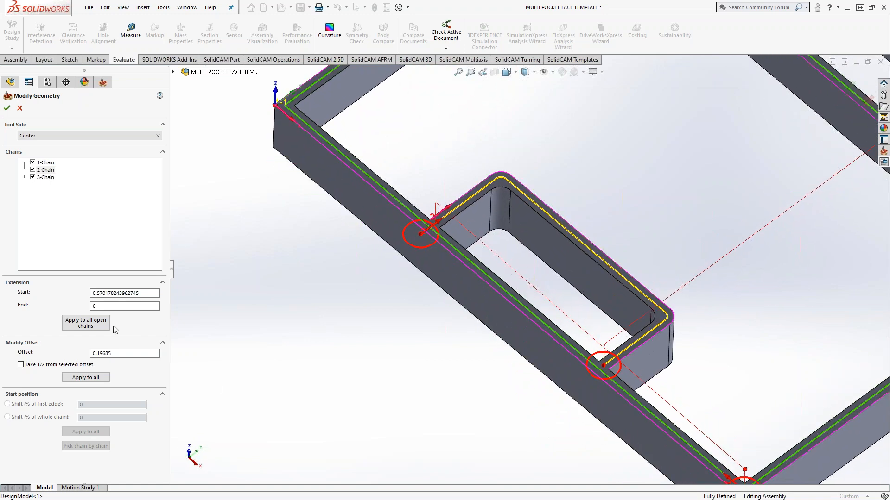
left_click_drag(128, 294, 57, 303)
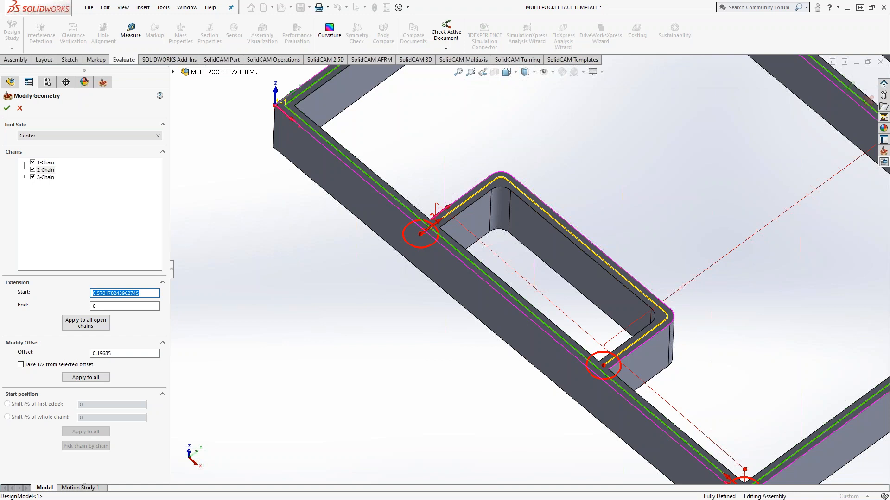
type(".75")
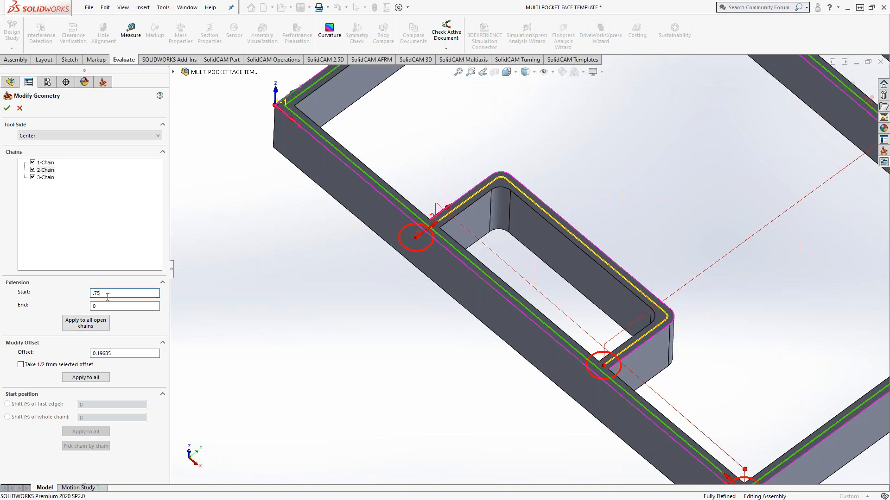
middle_click_drag(434, 246, 411, 261)
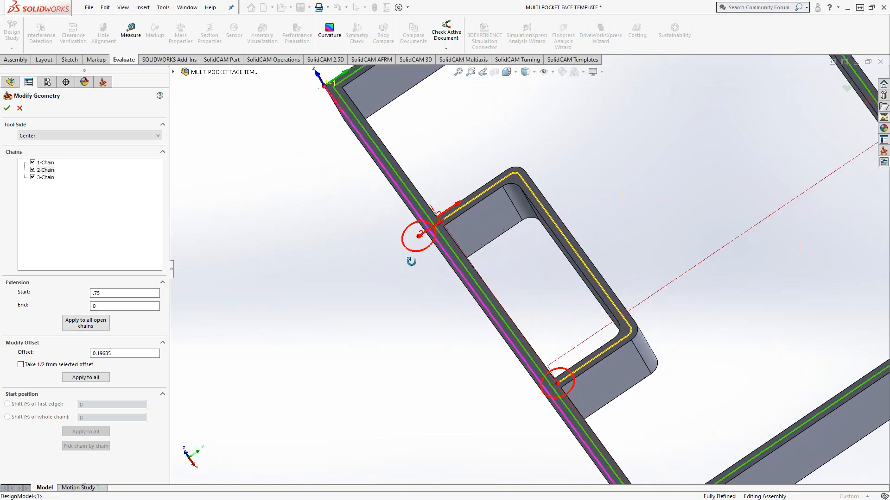
Try a start extension of 5 on the second chain, around the near small pocket's wall.
scroll(446, 254, "down", 6)
left_click_drag(99, 292, 88, 293)
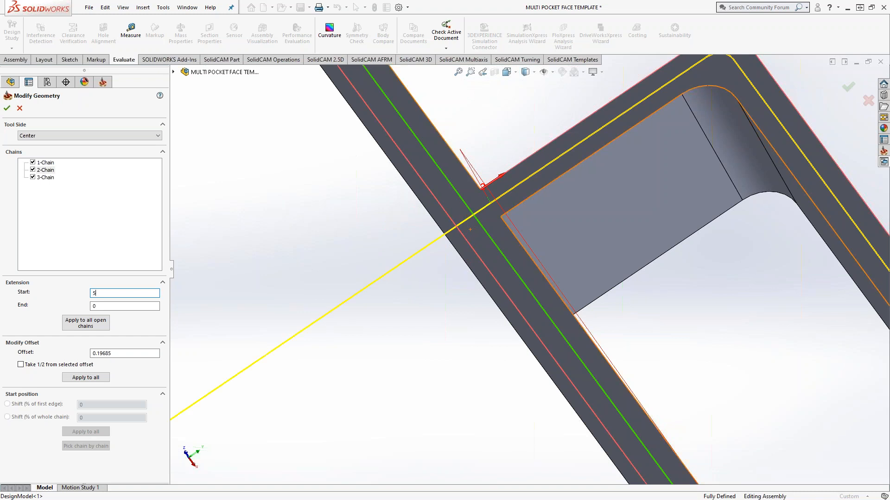
scroll(413, 369, "up", 5)
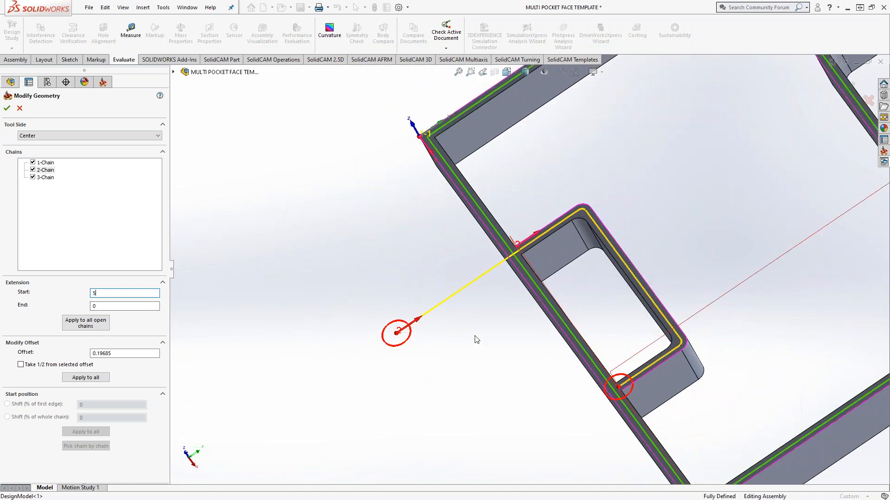
Set both the start and end extensions of the second chain, around the near small pocket's wall, to 1.
scroll(477, 338, "down", 2)
left_click_drag(107, 293, 44, 293)
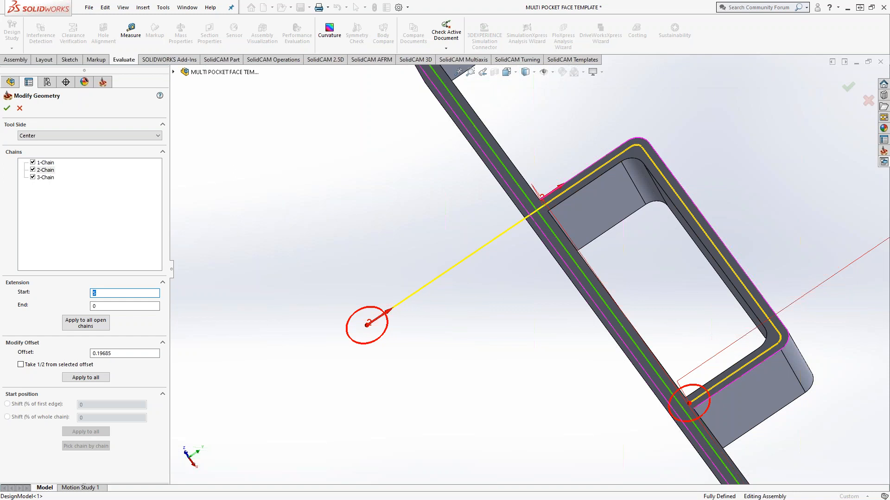
type("1")
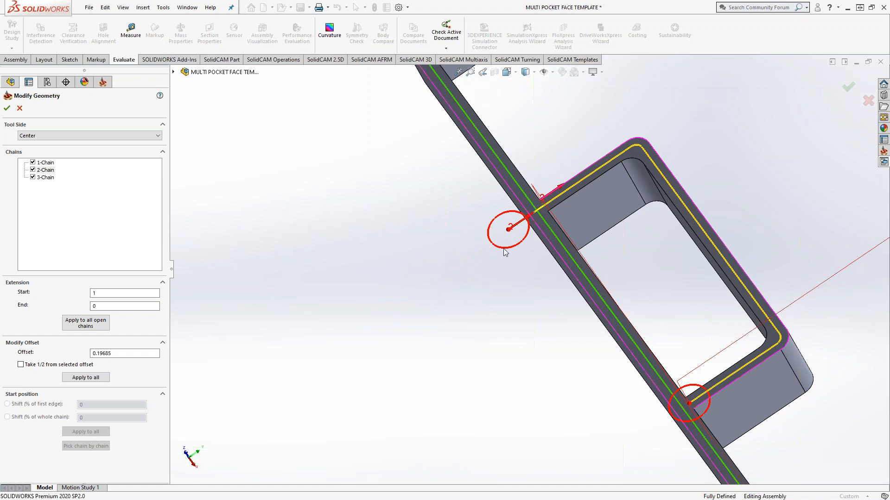
double_click(94, 306)
type("1")
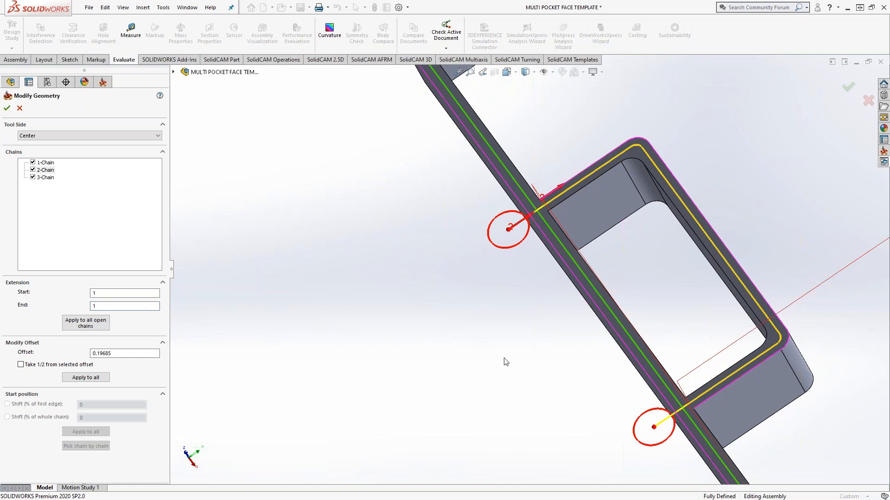
scroll(506, 362, "up", 6)
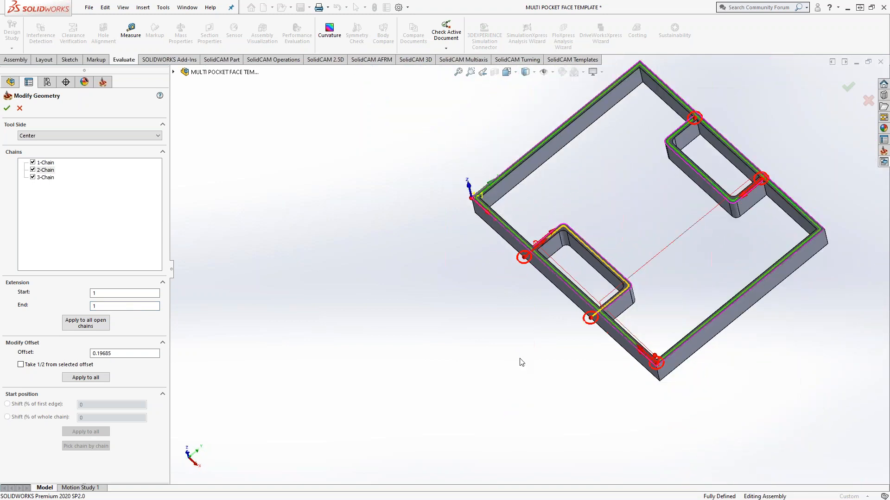
Set both the start and end extensions of the third chain, around the far small pocket's wall, to 1.
left_click(86, 323)
left_click(45, 177)
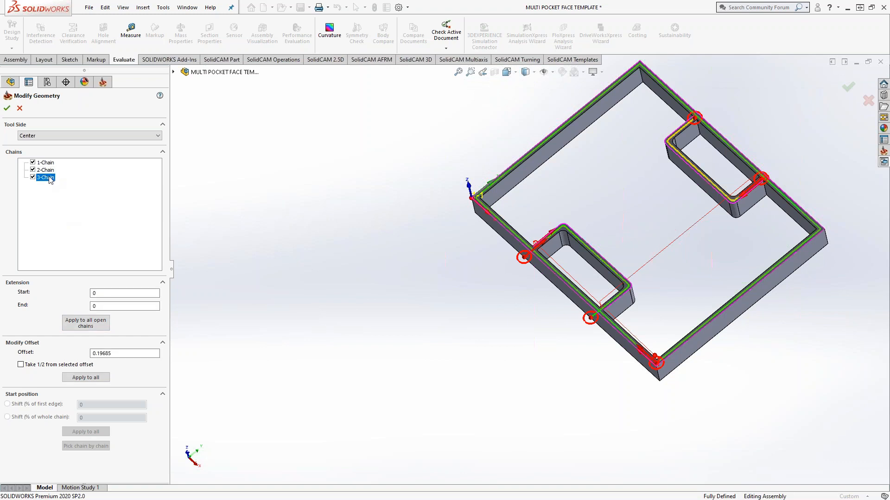
left_click(124, 293)
type("1")
key("Tab")
type("1")
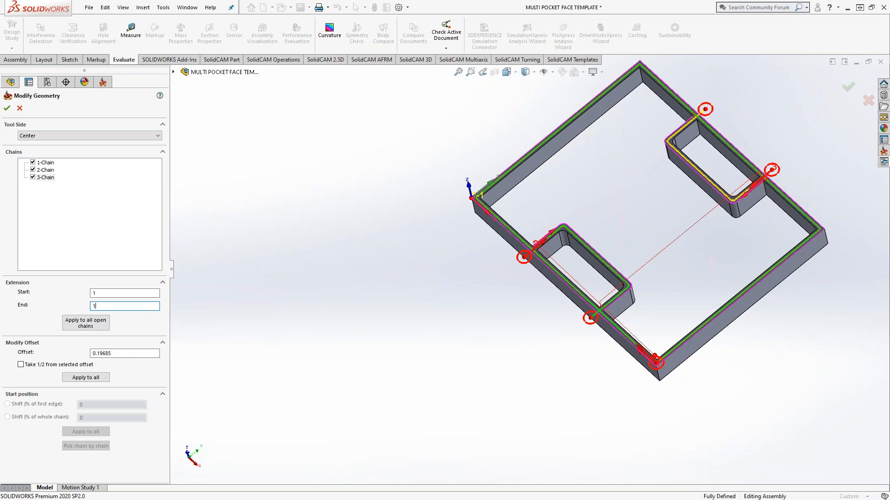
Try to shift the start point of the first chain at the part's front outer corner, and accept the geometry modifications.
scroll(673, 371, "down", 3)
scroll(606, 309, "down", 5)
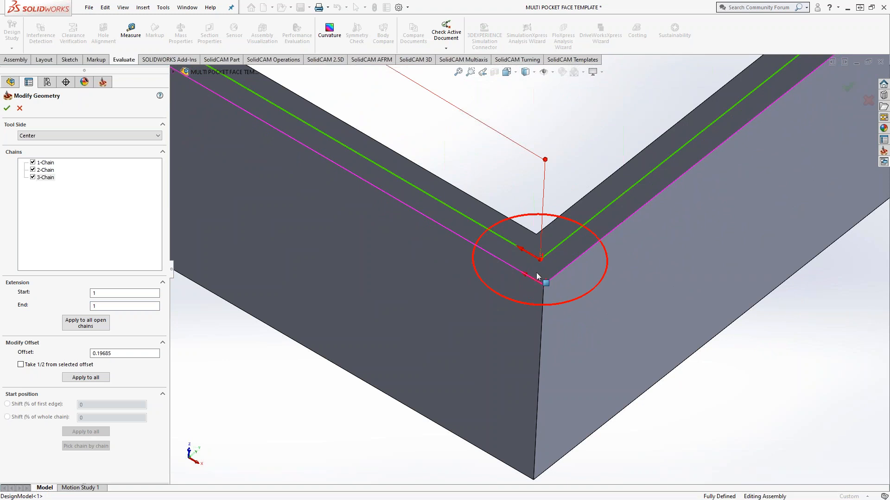
left_click(46, 163)
left_click_drag(98, 293, 72, 298)
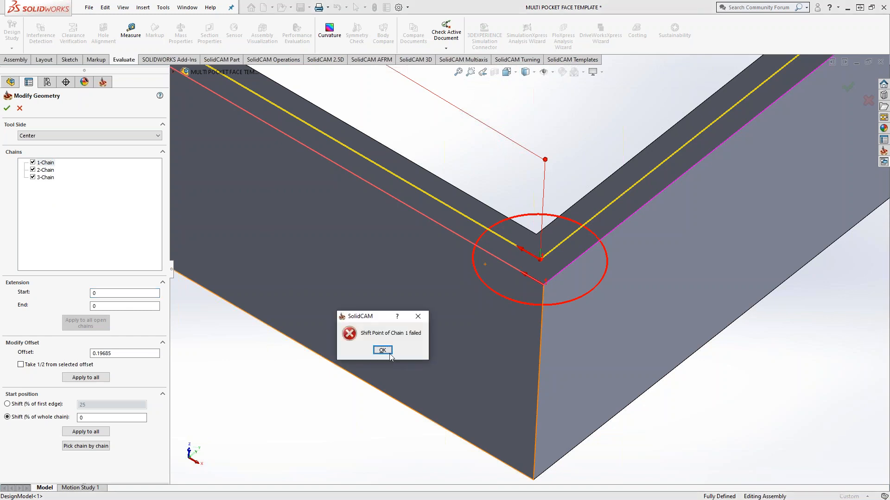
left_click(382, 350)
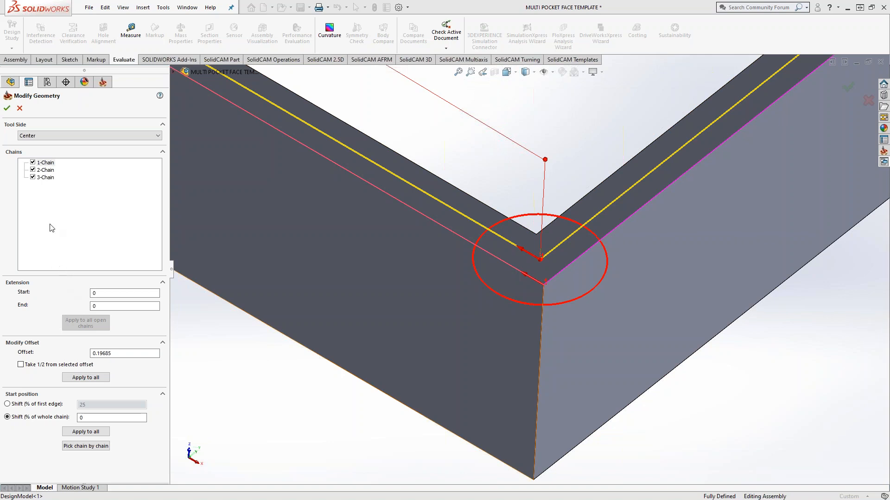
left_click(7, 108)
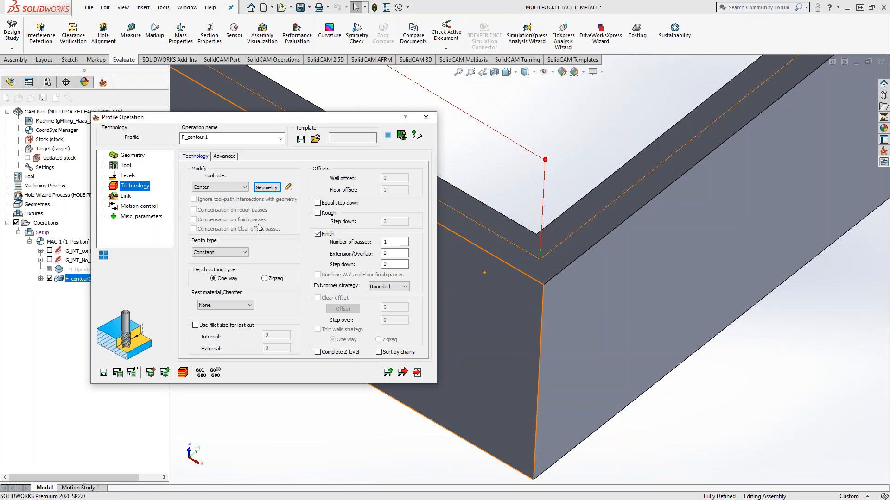
Reopen the geometry modification and shift the outer chain's start position to 90.81552% of the whole chain, away from the corner.
left_click(267, 190)
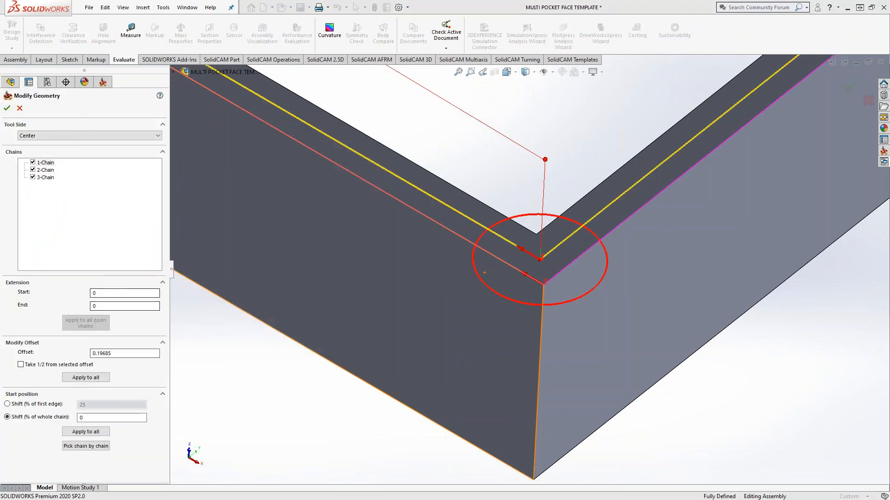
left_click(94, 417)
scroll(374, 315, "down", 5)
middle_click_drag(374, 318, 374, 341)
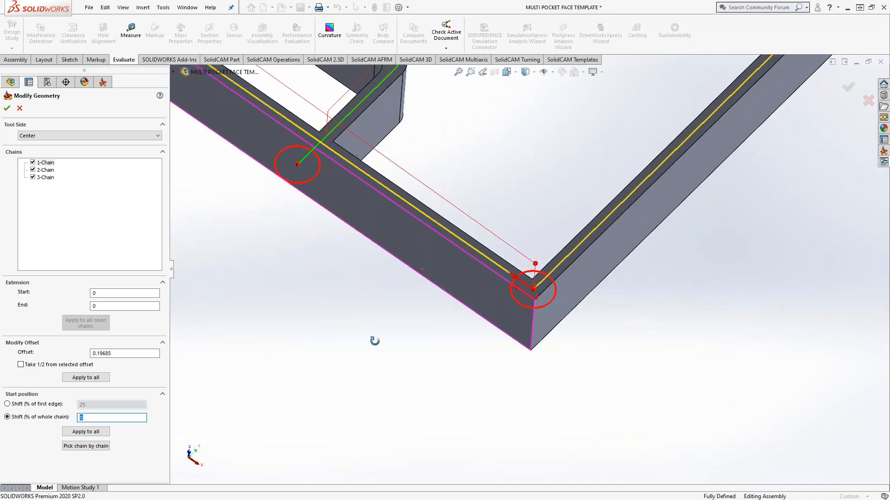
scroll(375, 341, "down", 6)
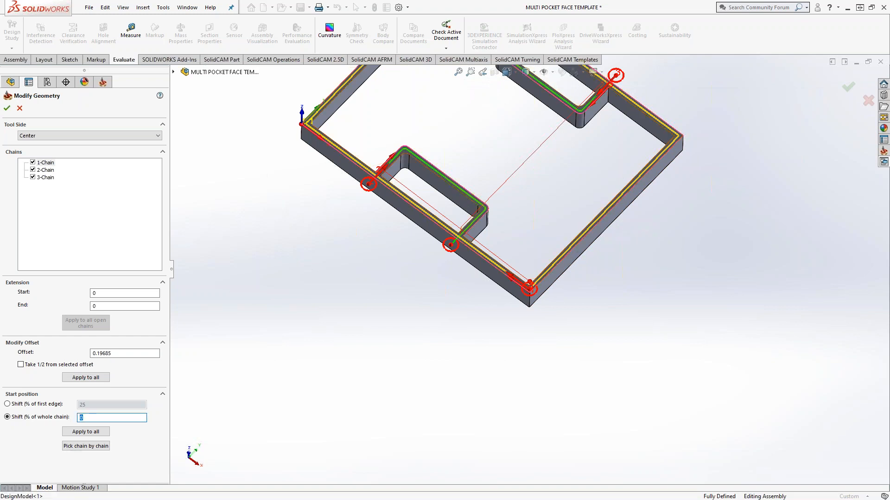
left_click(7, 108)
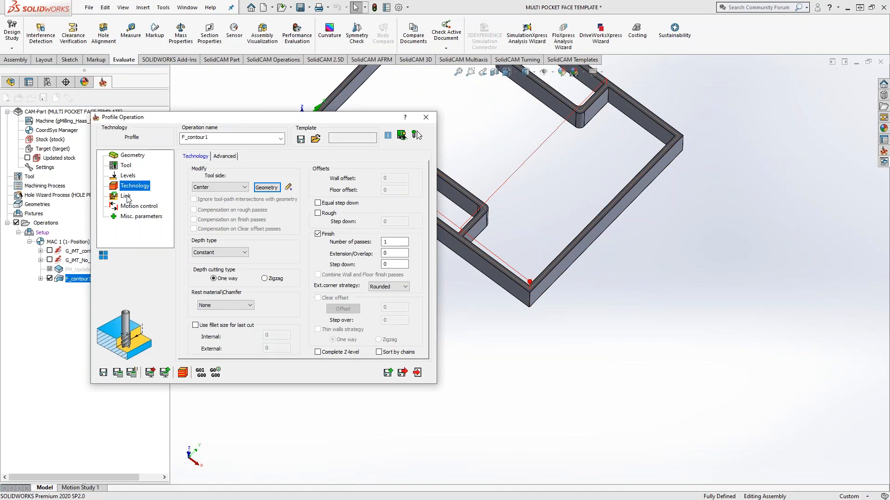
Set the finish extension/overlap to 0.02, save and calculate F_contour1 with the upper level accepted, and close the operation.
left_click(387, 253)
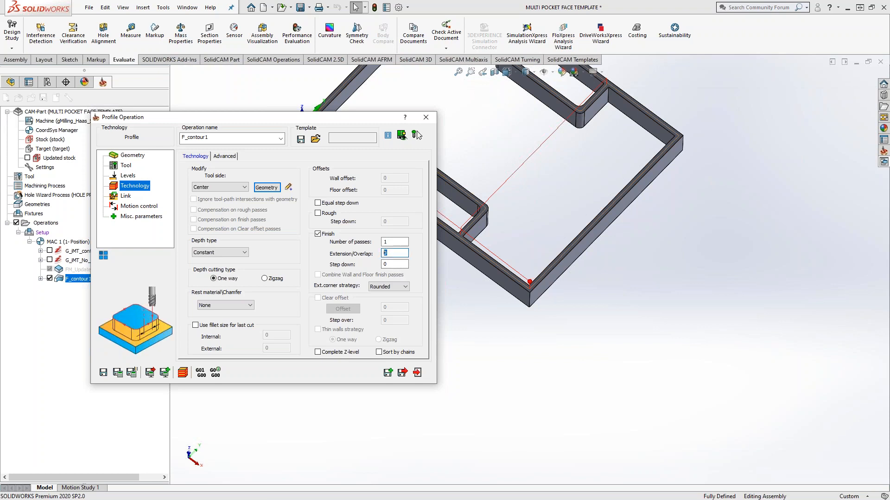
type(".02")
left_click(116, 372)
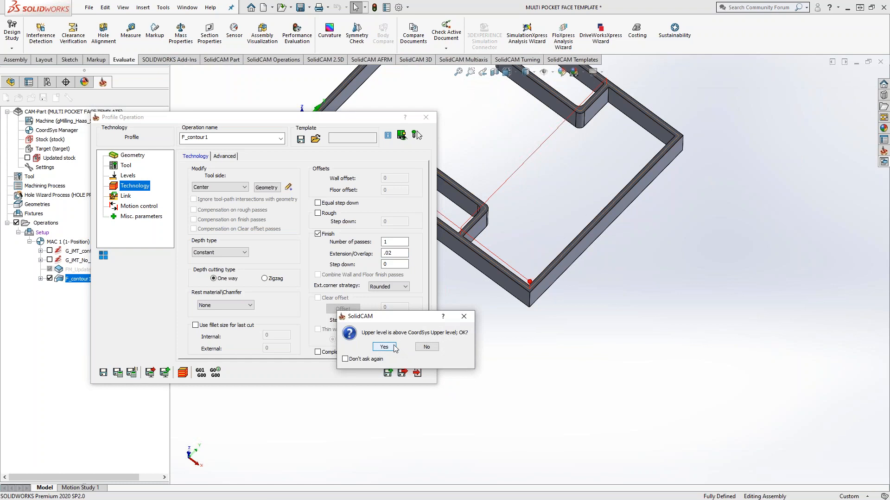
left_click(384, 347)
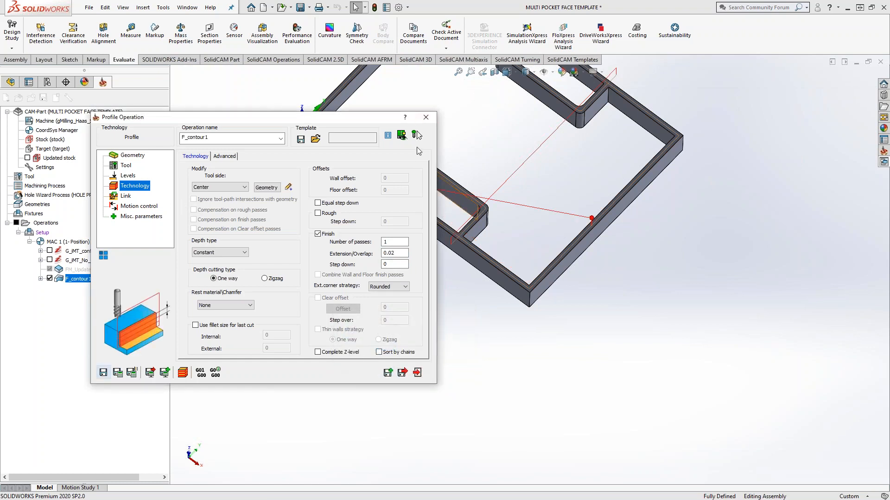
left_click(426, 118)
Examine the toolpath's overlap at the outer chain's start point and review F_contour1's geometry modification settings without changing them.
scroll(587, 239, "down", 3)
scroll(587, 239, "down", 10)
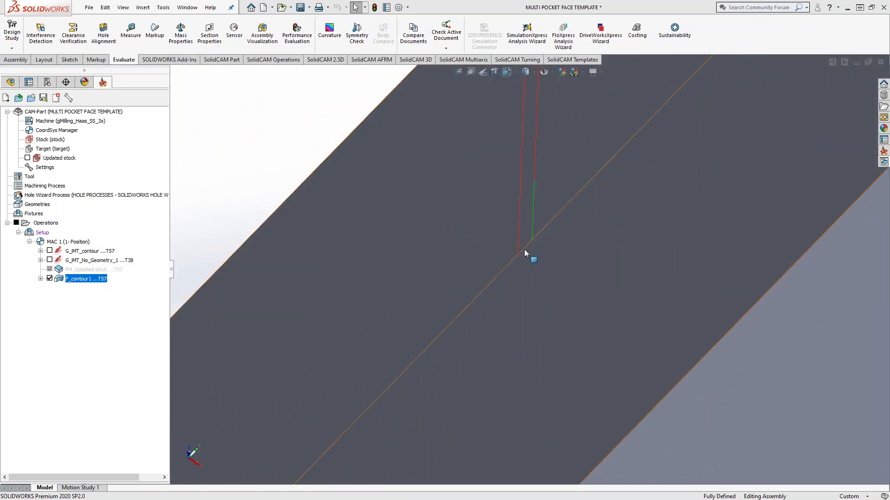
scroll(524, 250, "up", 10)
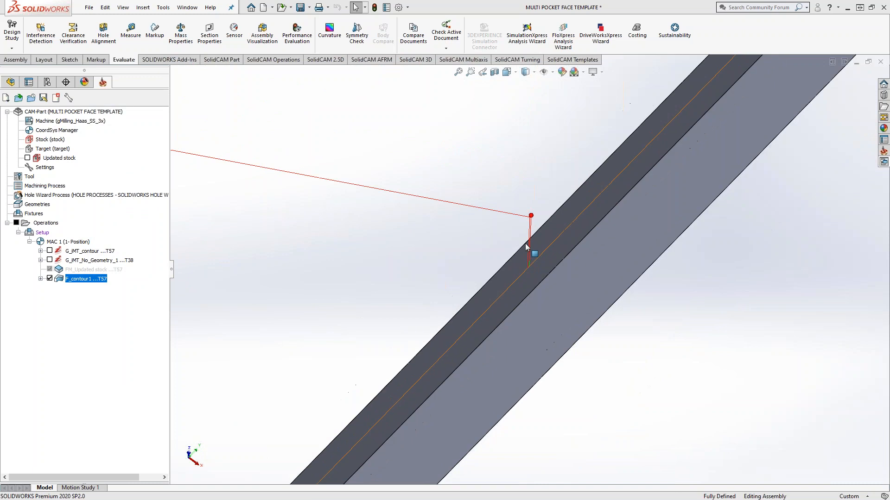
scroll(523, 252, "up", 3)
middle_click_drag(505, 288, 638, 290)
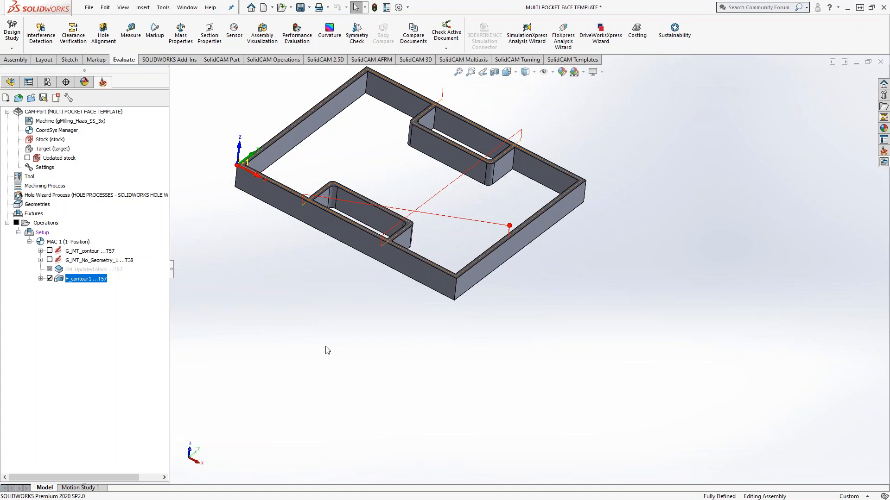
double_click(78, 282)
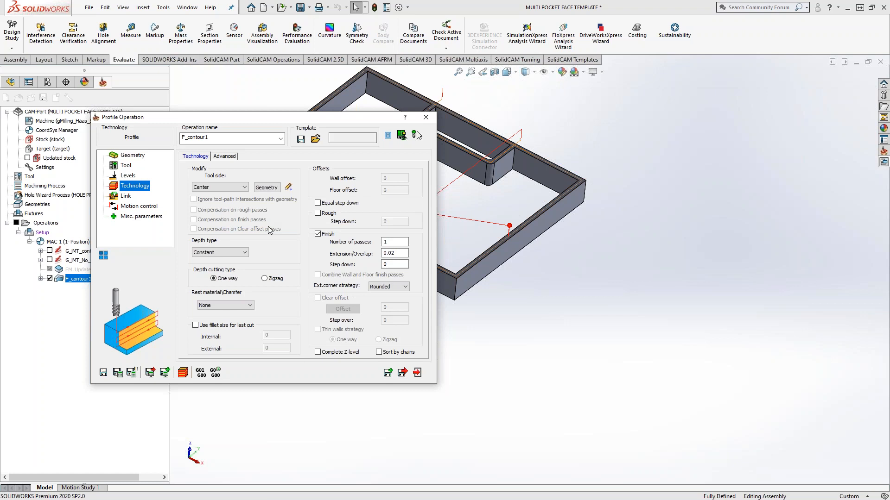
left_click(268, 188)
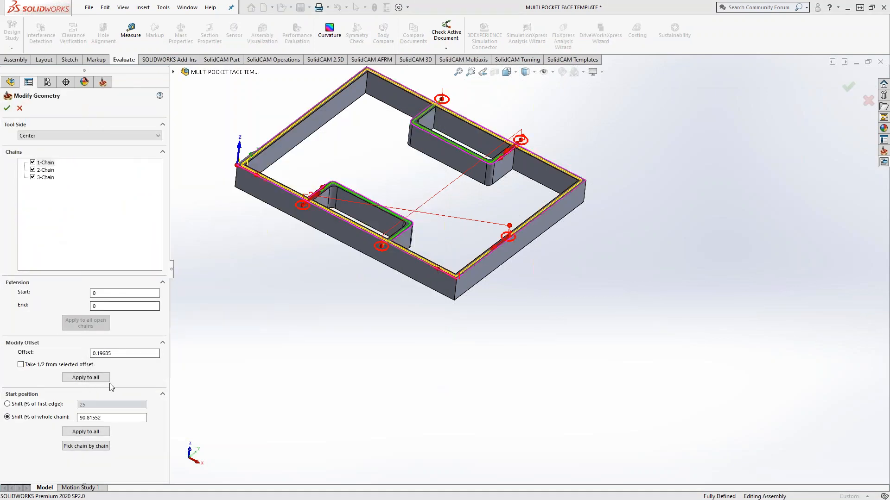
left_click(20, 109)
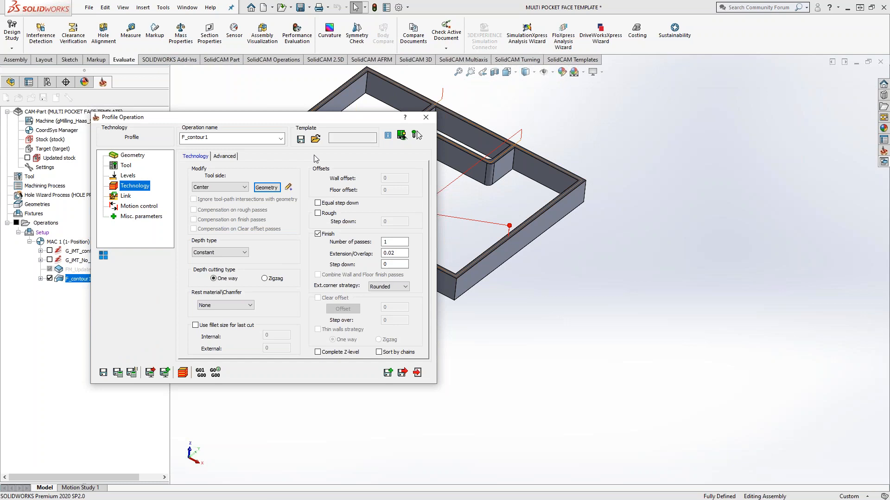
Save the F_contour1 operation with its tool data as a template named "Try this out", and exit the operation.
left_click(301, 139)
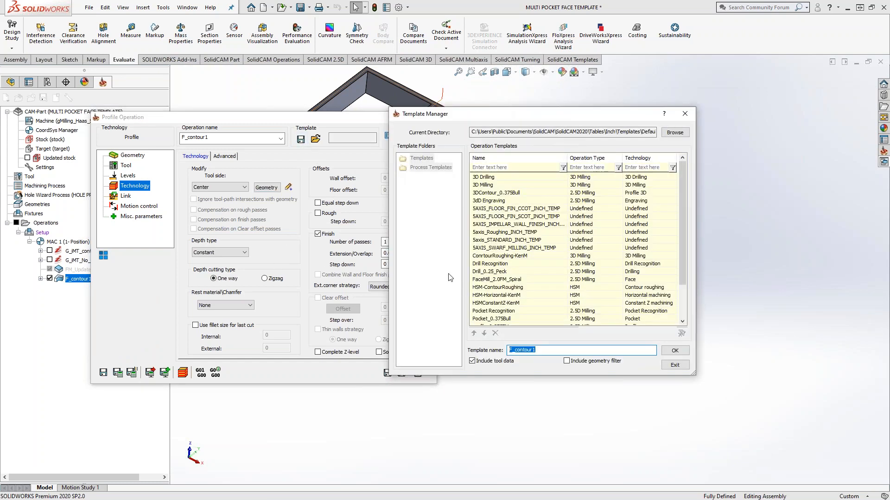
type("Try this out")
left_click(675, 351)
left_click(417, 373)
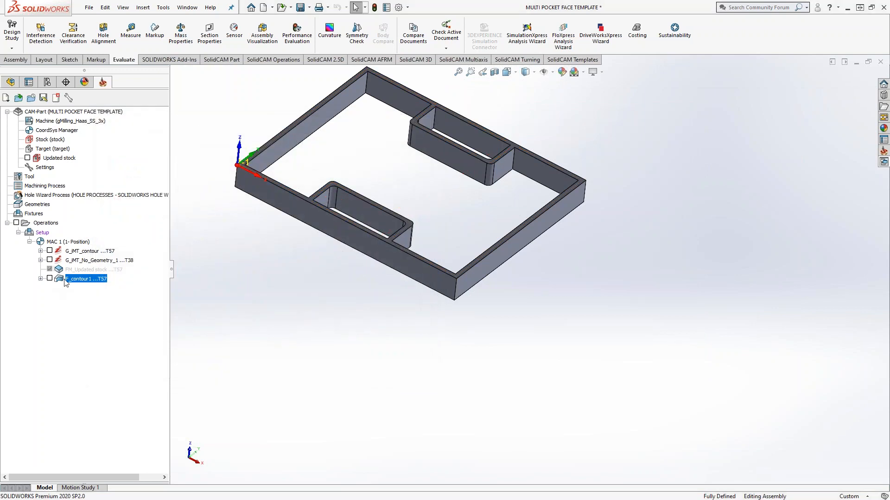
Add an operation after F_contour1 from the "Try this out" template and bring up its common data on MAC 1 (1- Position).
right_click(66, 283)
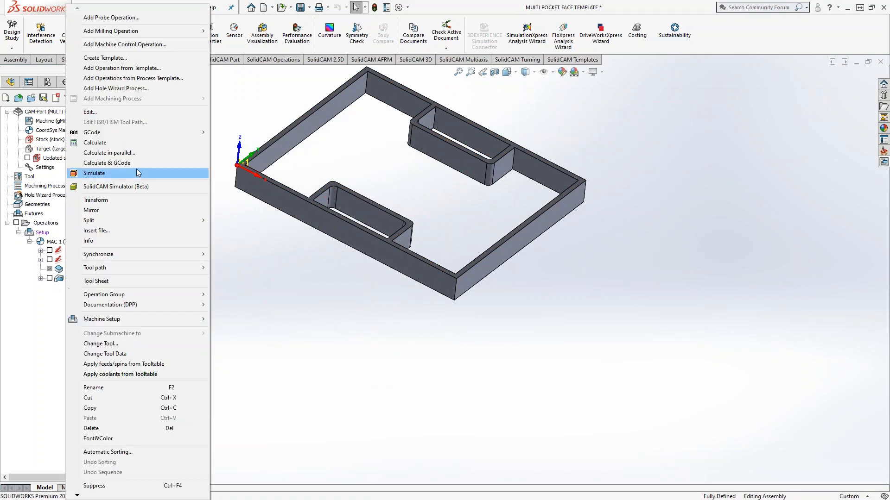
left_click(114, 71)
scroll(525, 257, "down", 2)
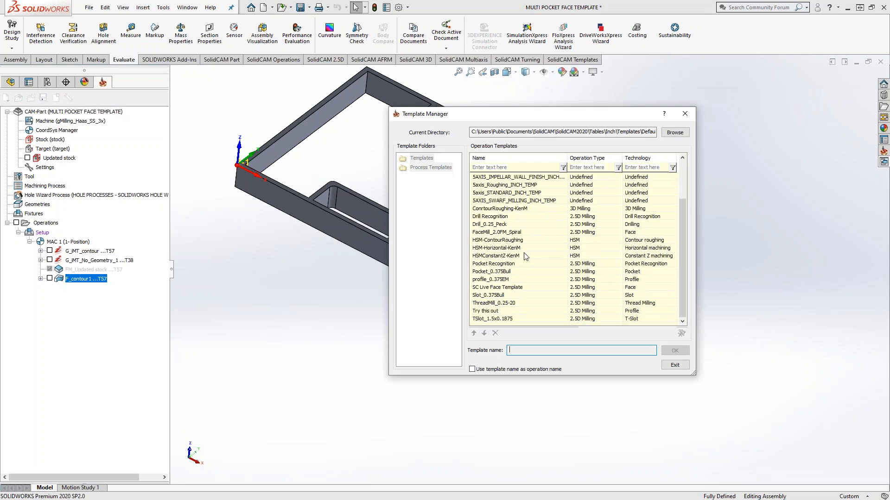
left_click(492, 311)
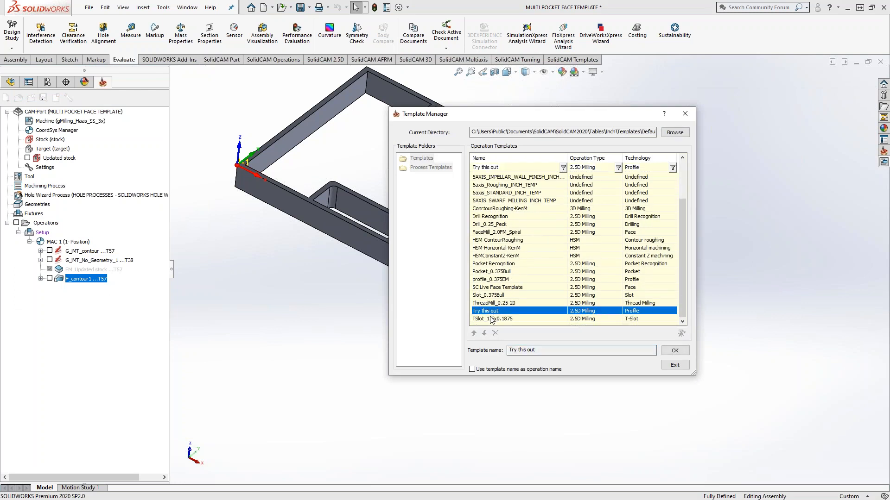
left_click(672, 351)
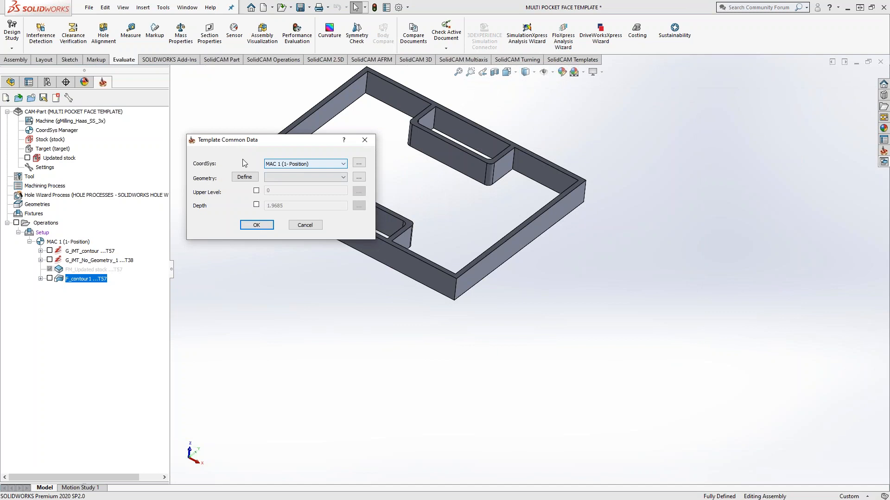
left_click_drag(250, 140, 250, 186)
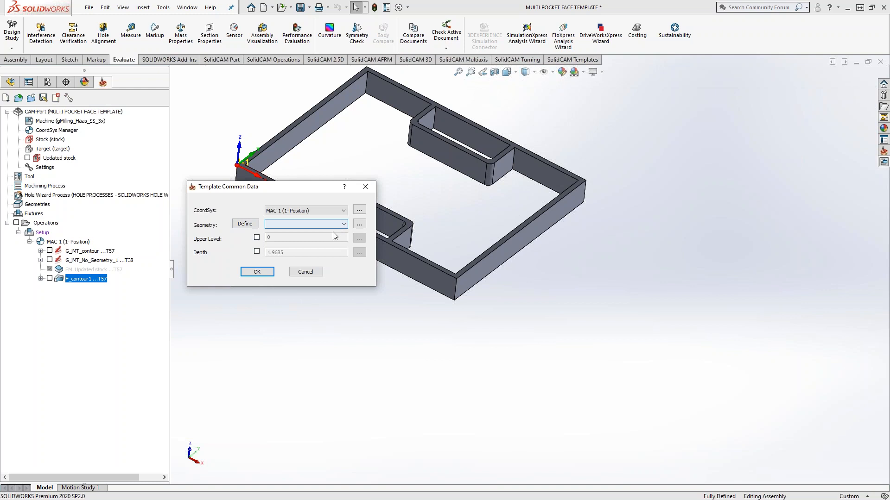
left_click(256, 226)
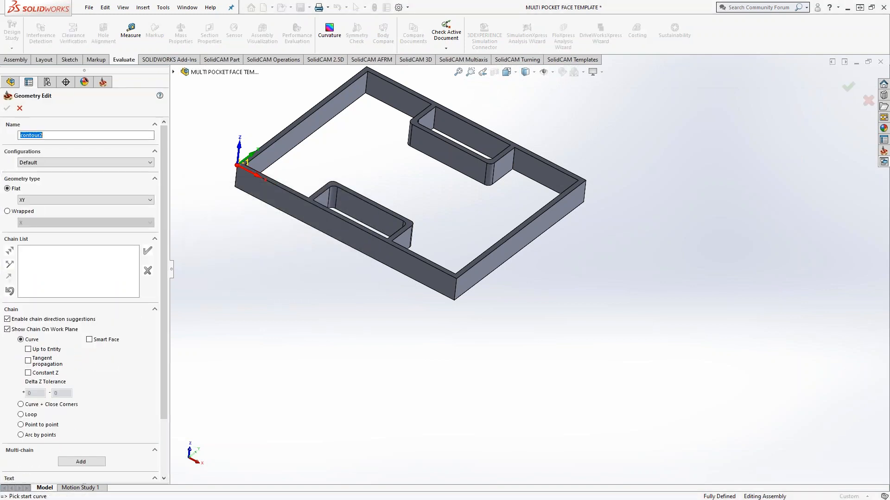
left_click(420, 259)
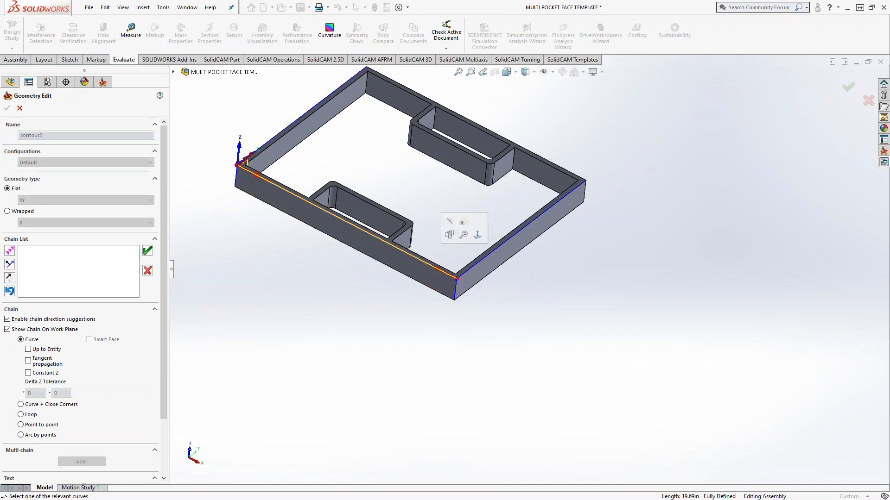
left_click(19, 108)
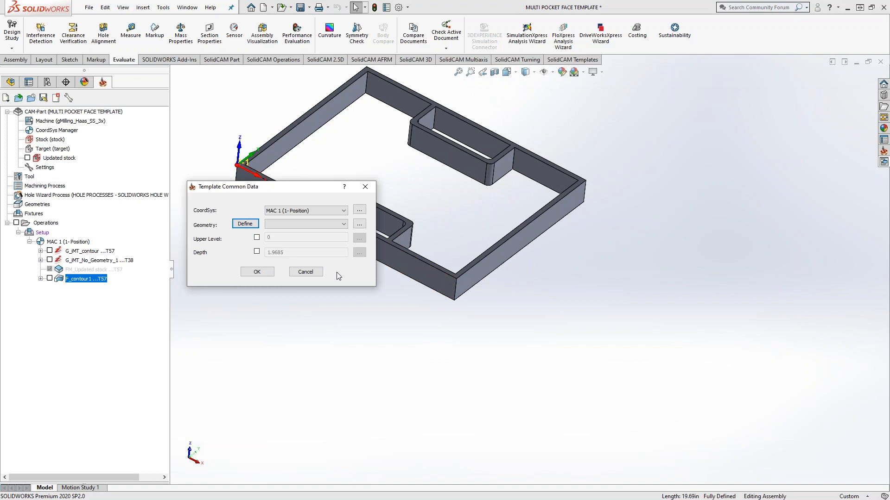
Assign the existing contour1 geometry in the template's common data and accept it to create the new profile operation.
left_click(342, 224)
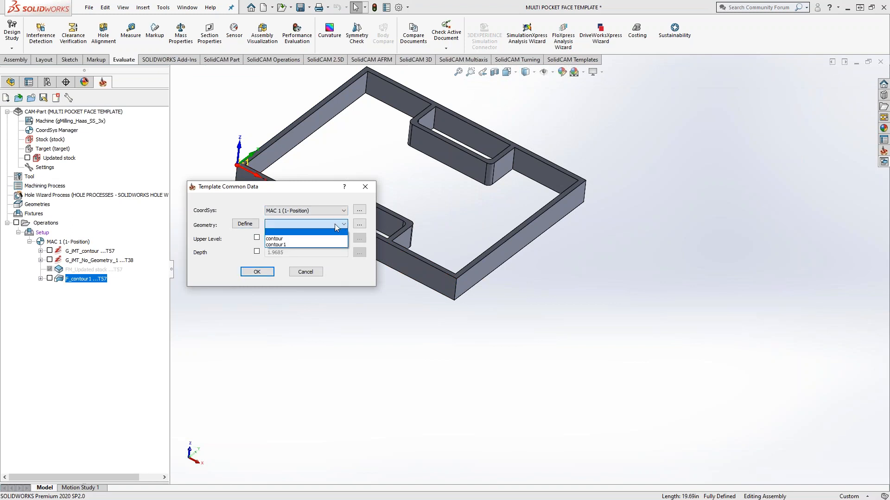
left_click(43, 282)
left_click(41, 278)
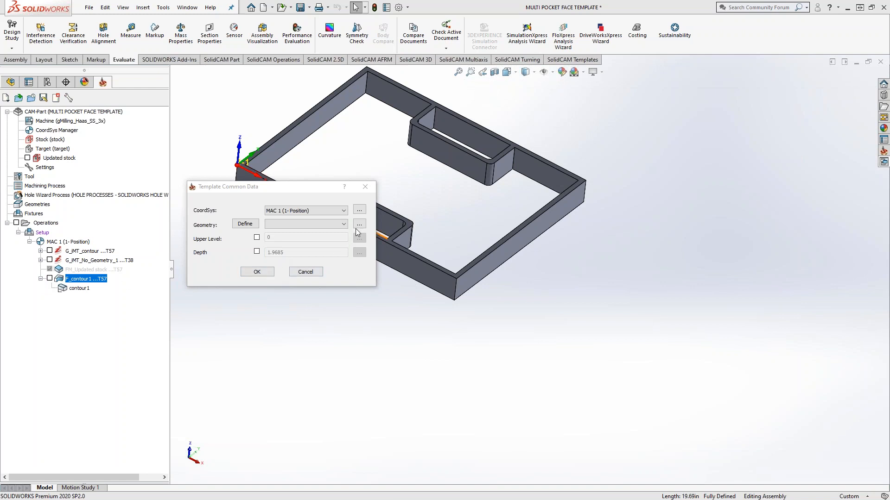
left_click(342, 224)
left_click(292, 244)
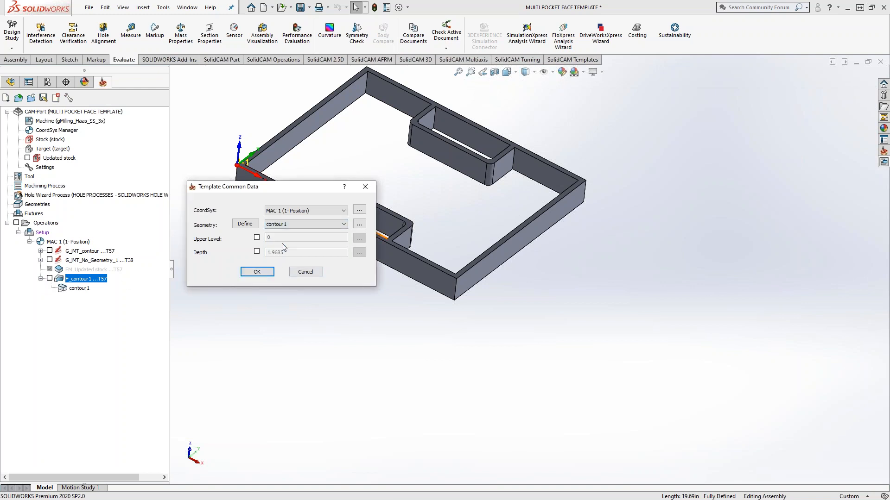
left_click(257, 273)
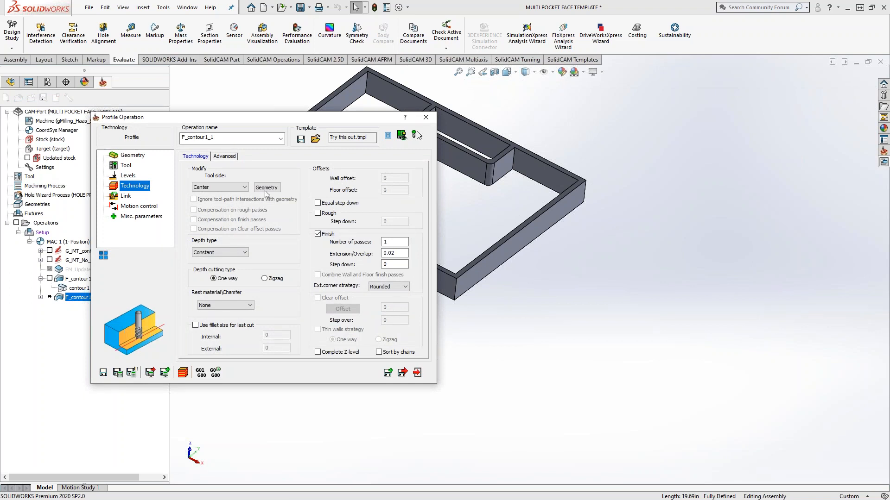
Review the new F_contour1_1 operation's geometry modification, link, levels, tool and geometry settings without changing them.
left_click(271, 190)
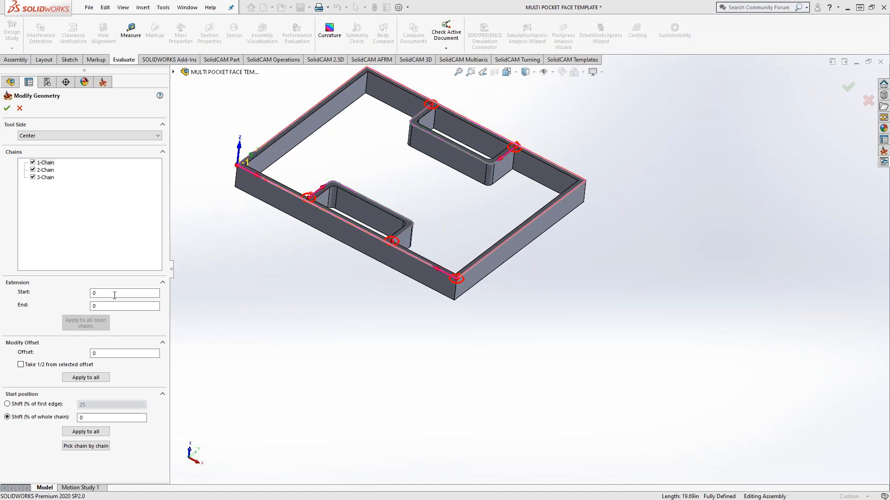
left_click(19, 108)
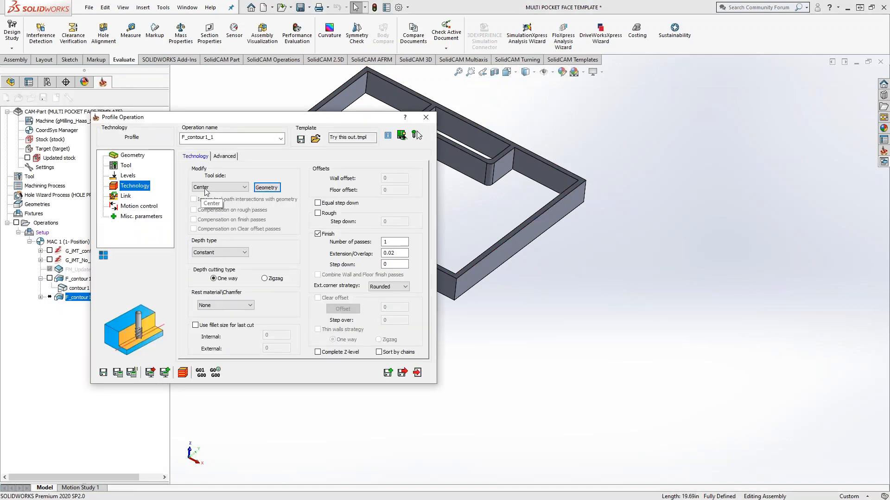
left_click(126, 197)
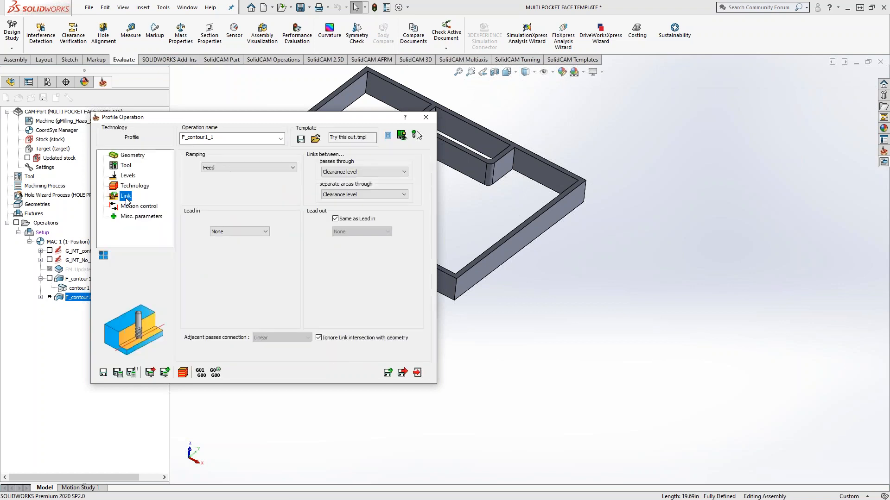
left_click(128, 176)
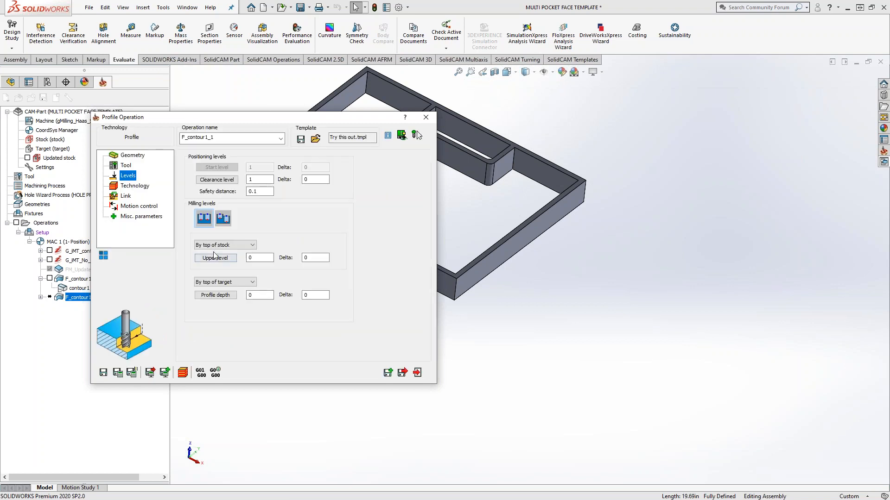
left_click(125, 166)
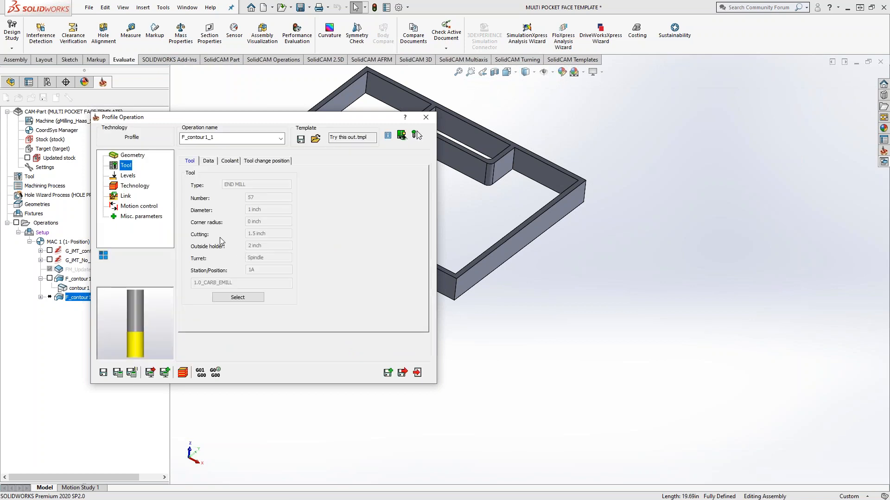
left_click(132, 156)
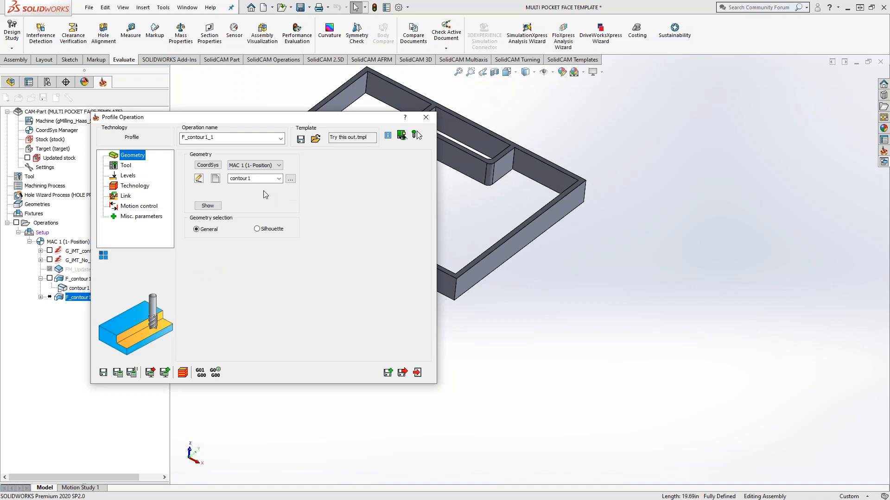
Examine F_contour1_1's technology settings and the message field among its miscellaneous parameters, and close the operation.
left_click(130, 187)
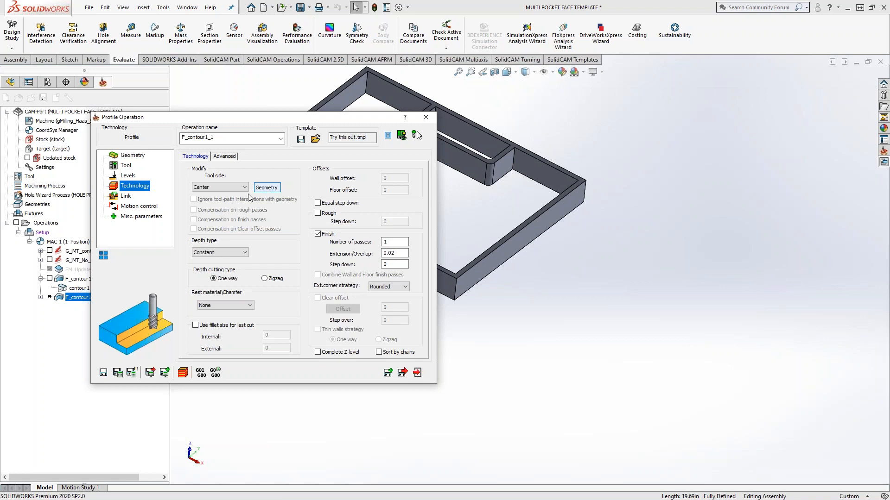
left_click(141, 216)
left_click(206, 168)
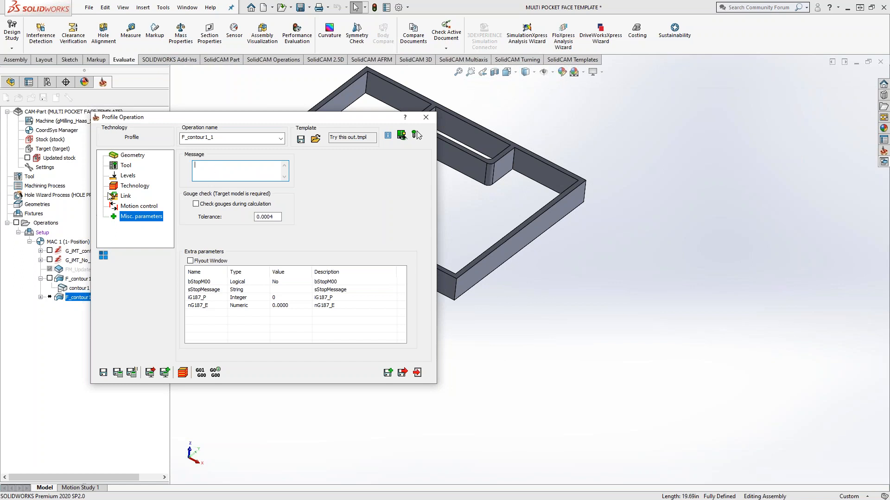
left_click(127, 187)
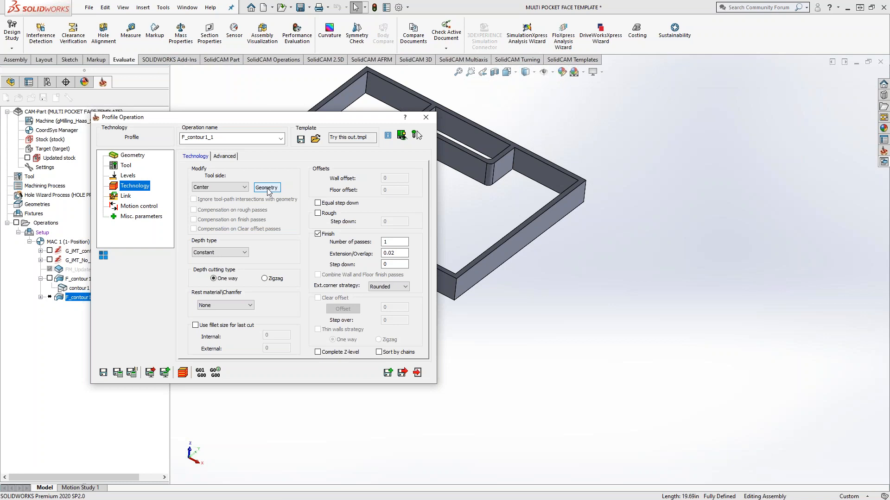
left_click(425, 119)
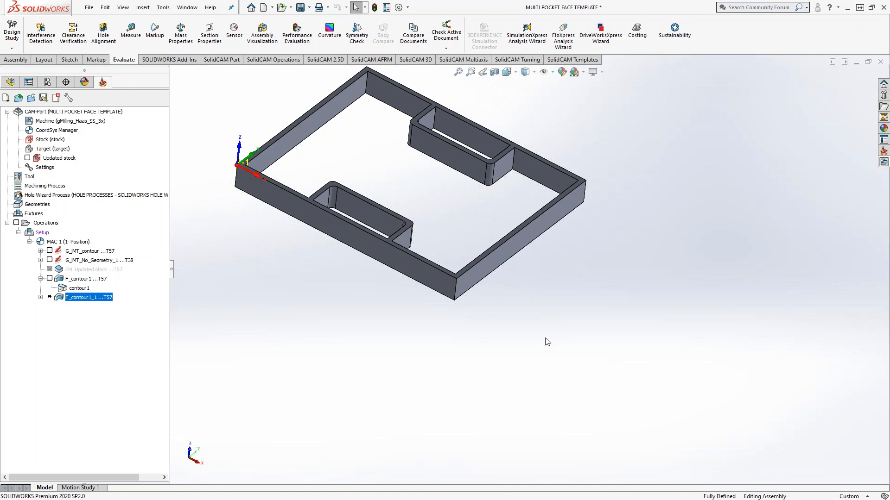
Start a machine control operation after F_contour1_1, add a Misc action, view its Message text option, and exit without saving.
right_click(80, 301)
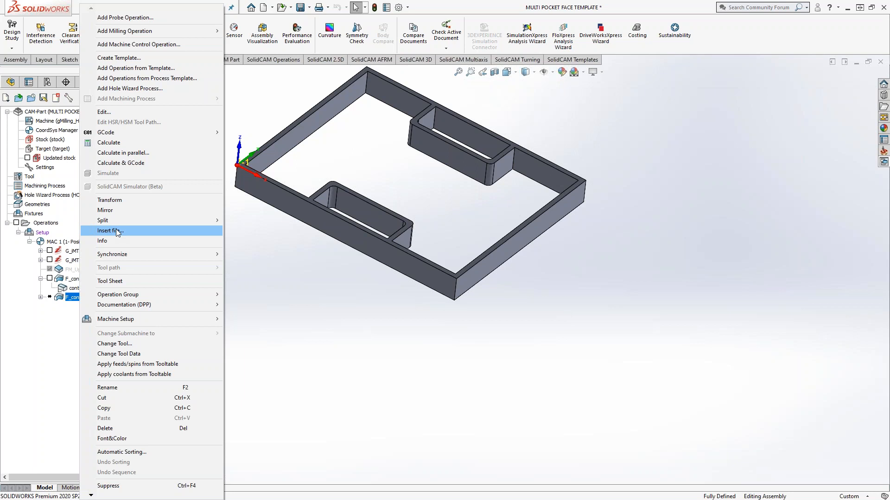
mouse_move(139, 221)
left_click(134, 44)
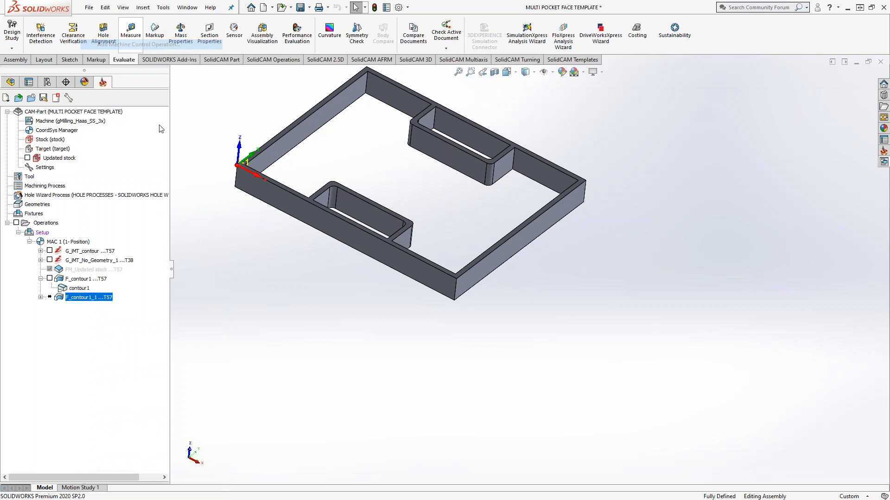
left_click_drag(160, 111, 349, 131)
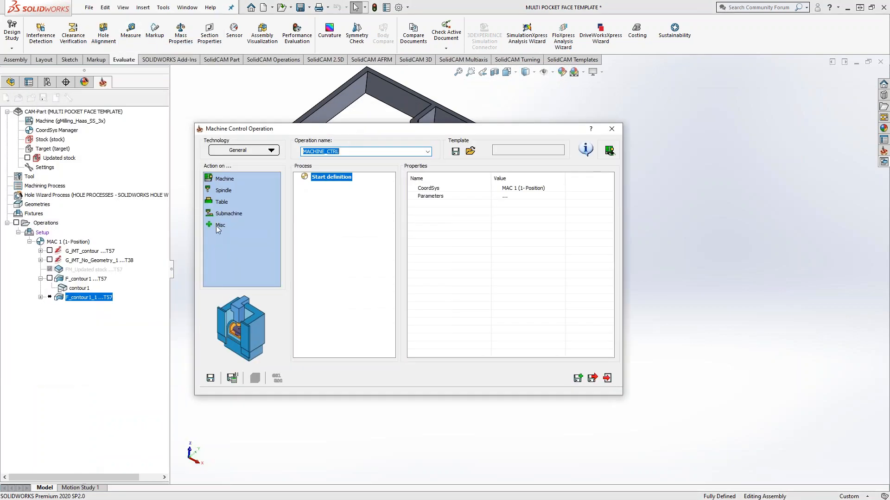
left_click_drag(216, 226, 326, 230)
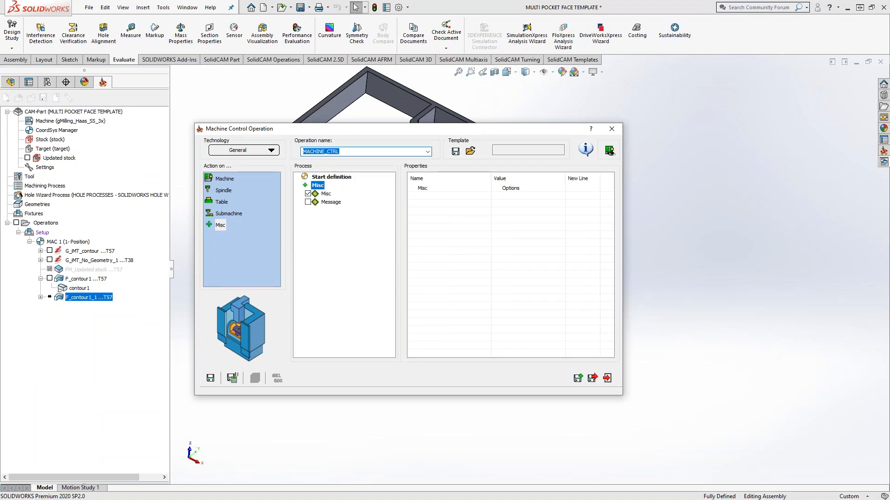
left_click(327, 202)
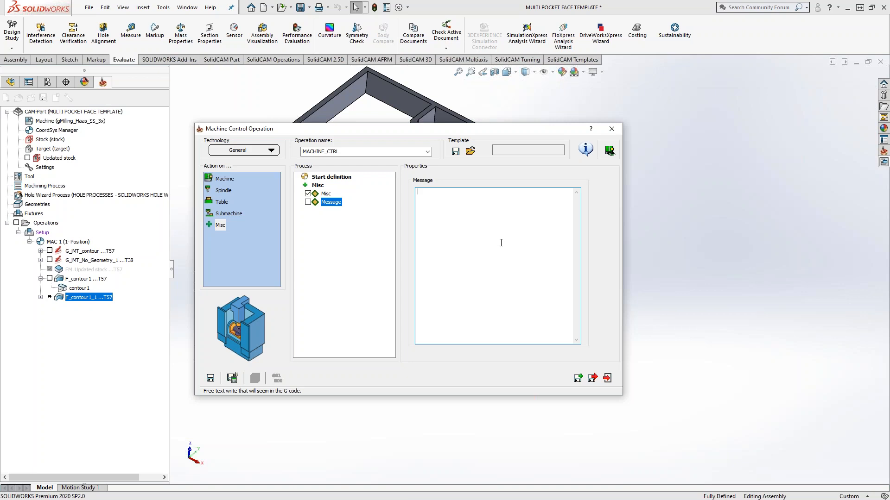
left_click(612, 128)
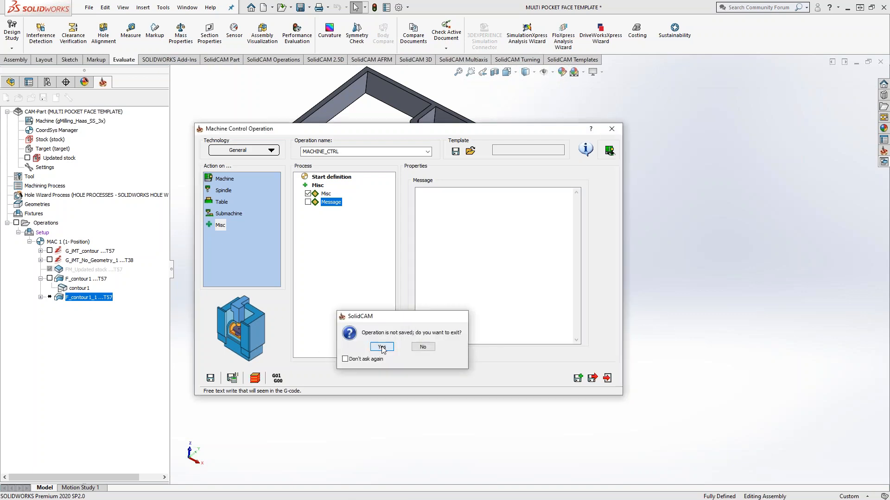
left_click(383, 347)
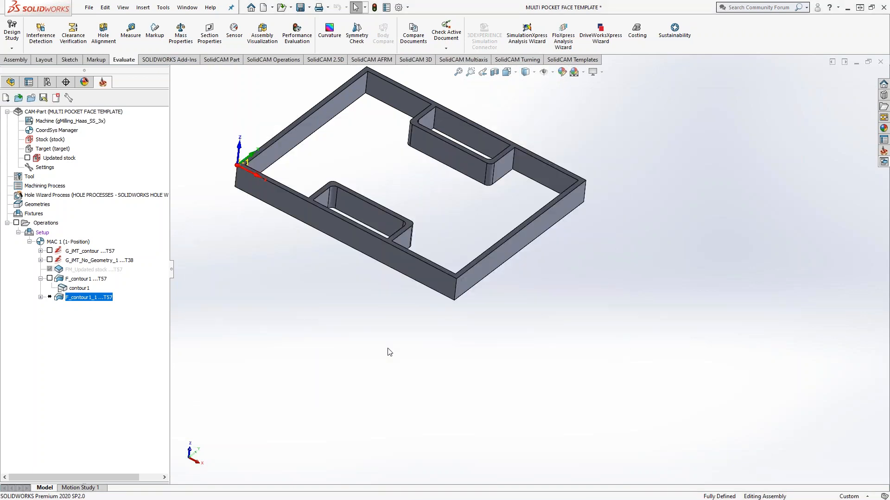